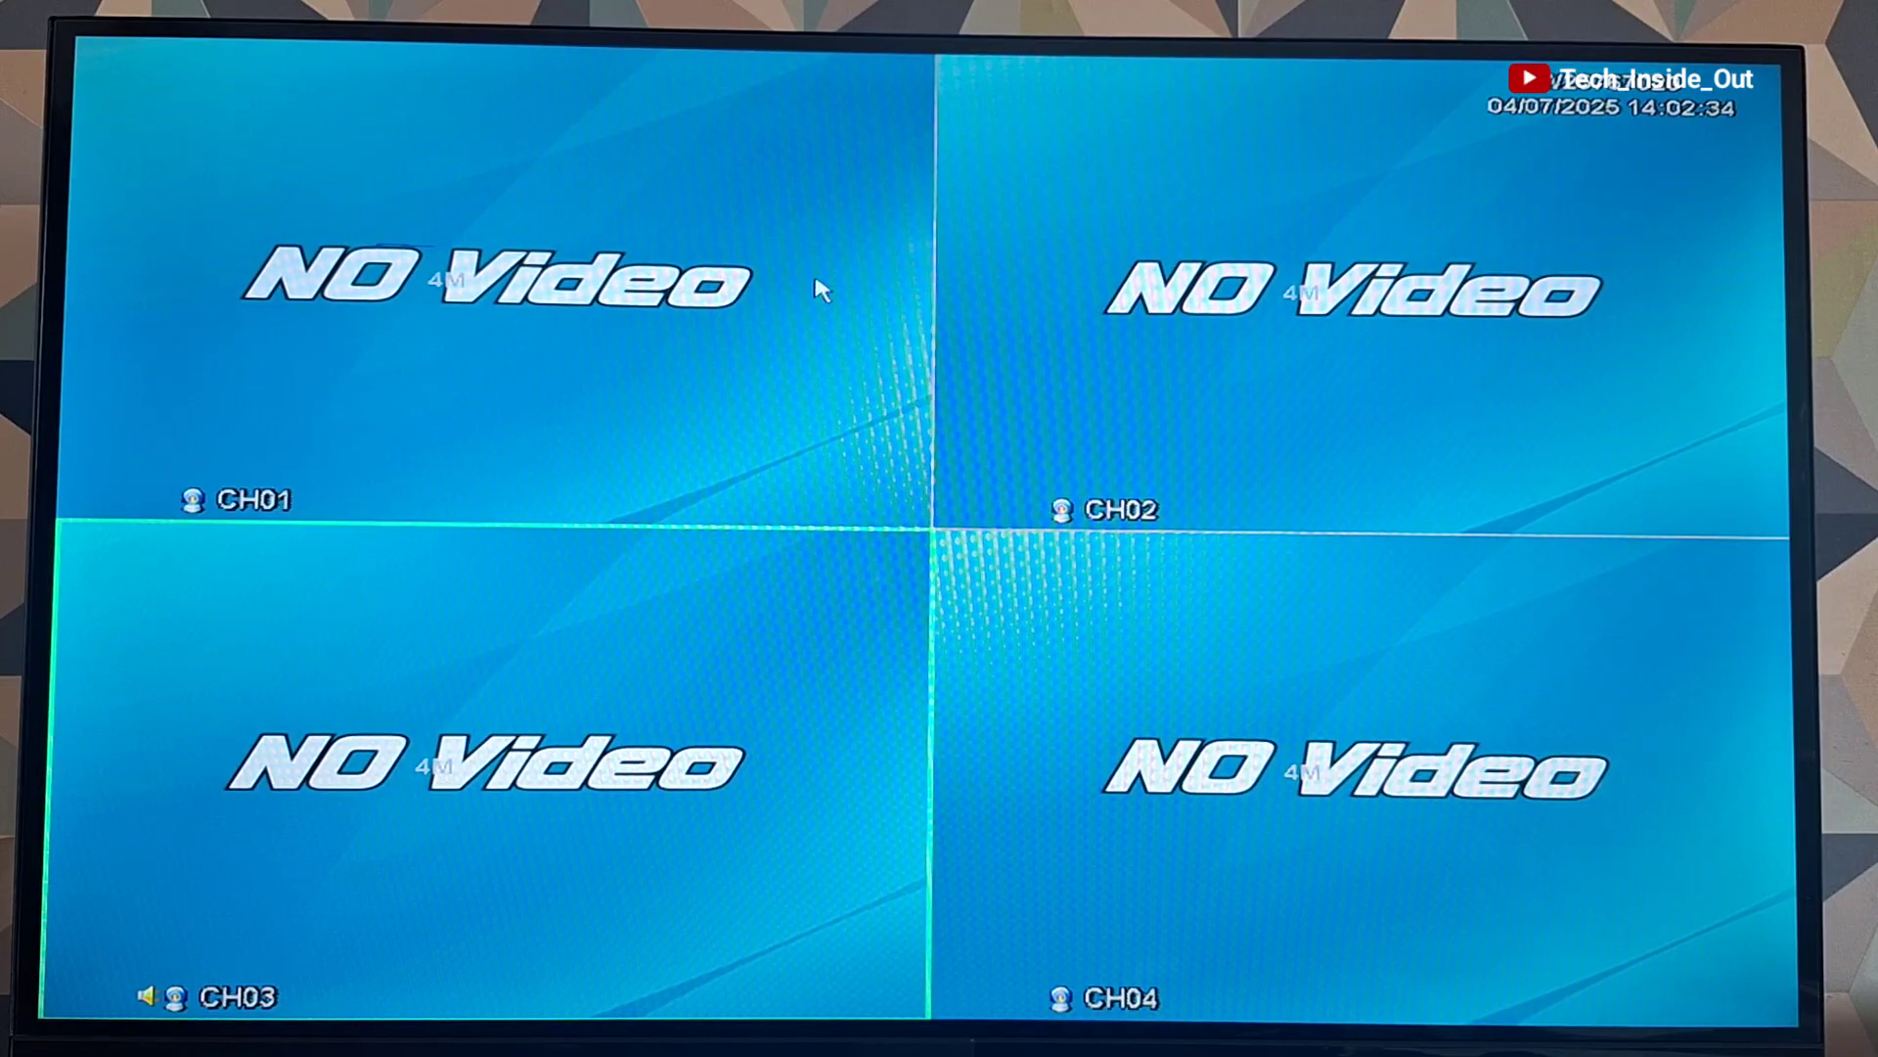
Reach Record Setting from the live view's main menu and toolbar
{"action": "right_click", "coordinate": [871, 324]}
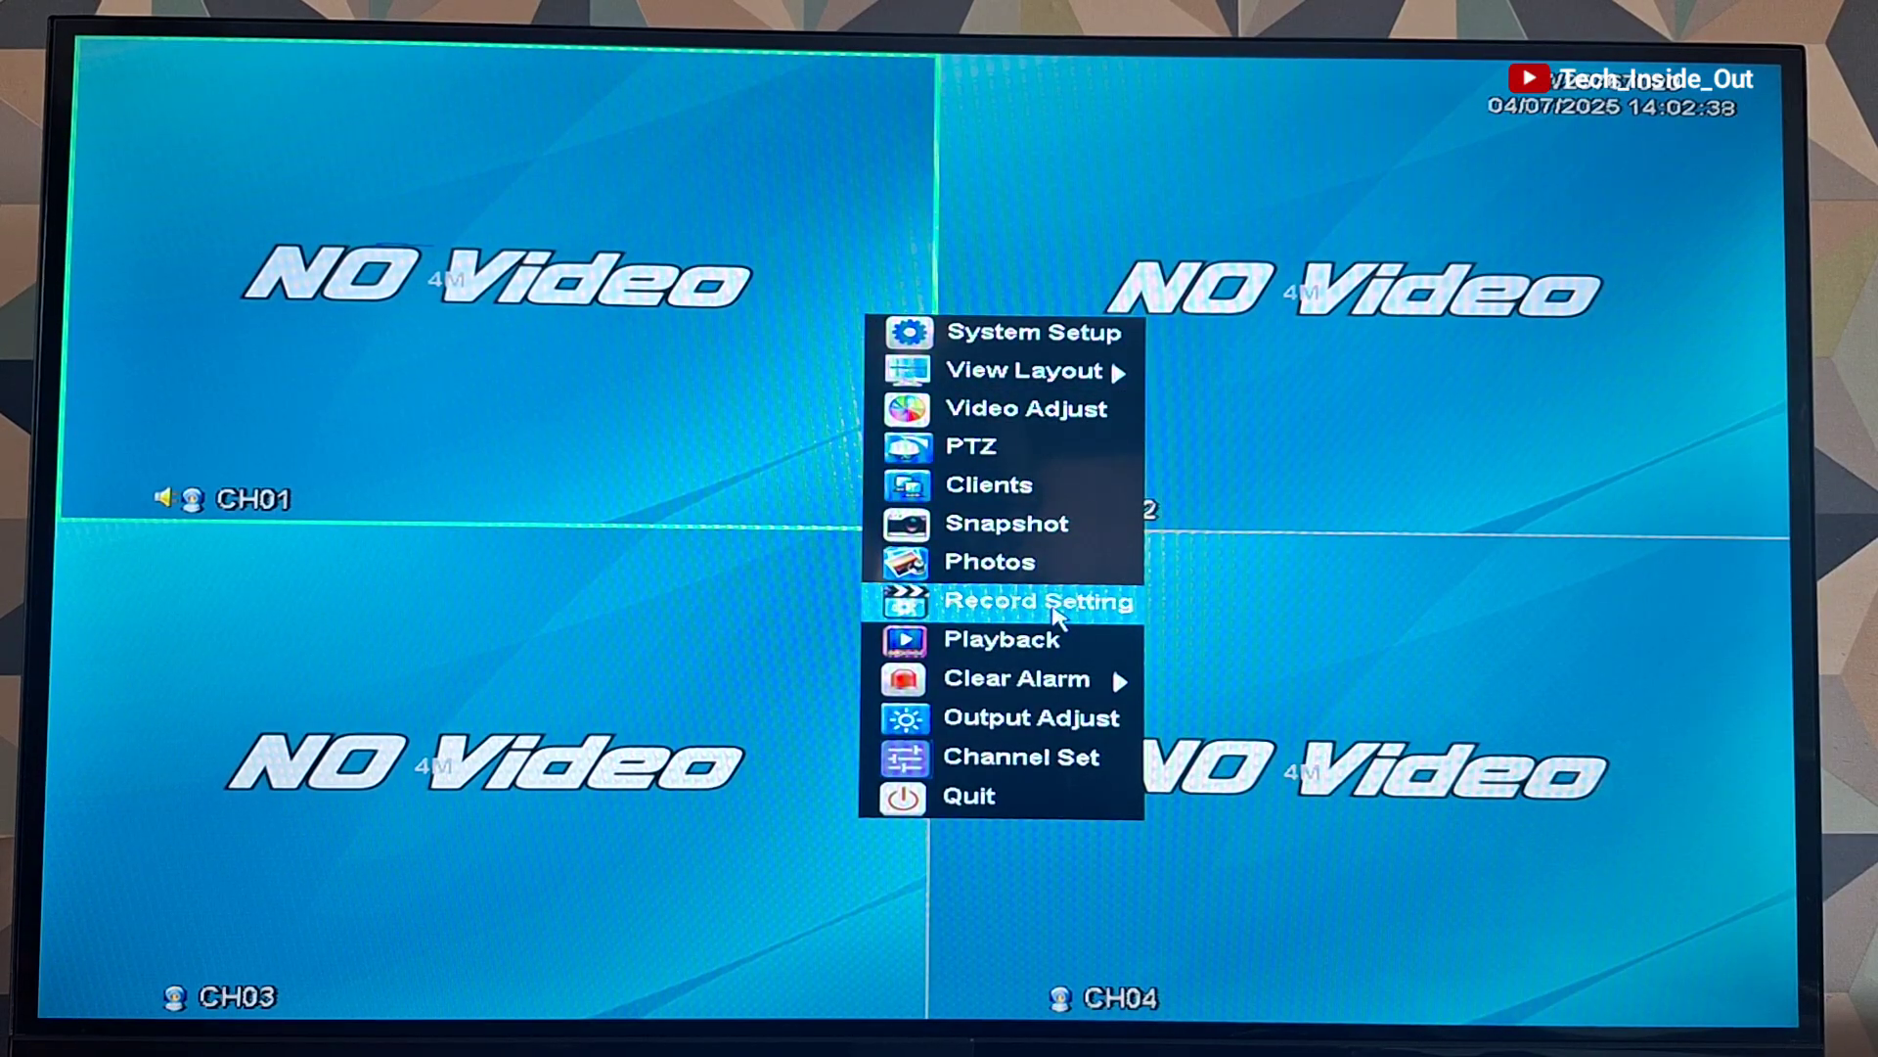
{"action": "right_click", "coordinate": [778, 524]}
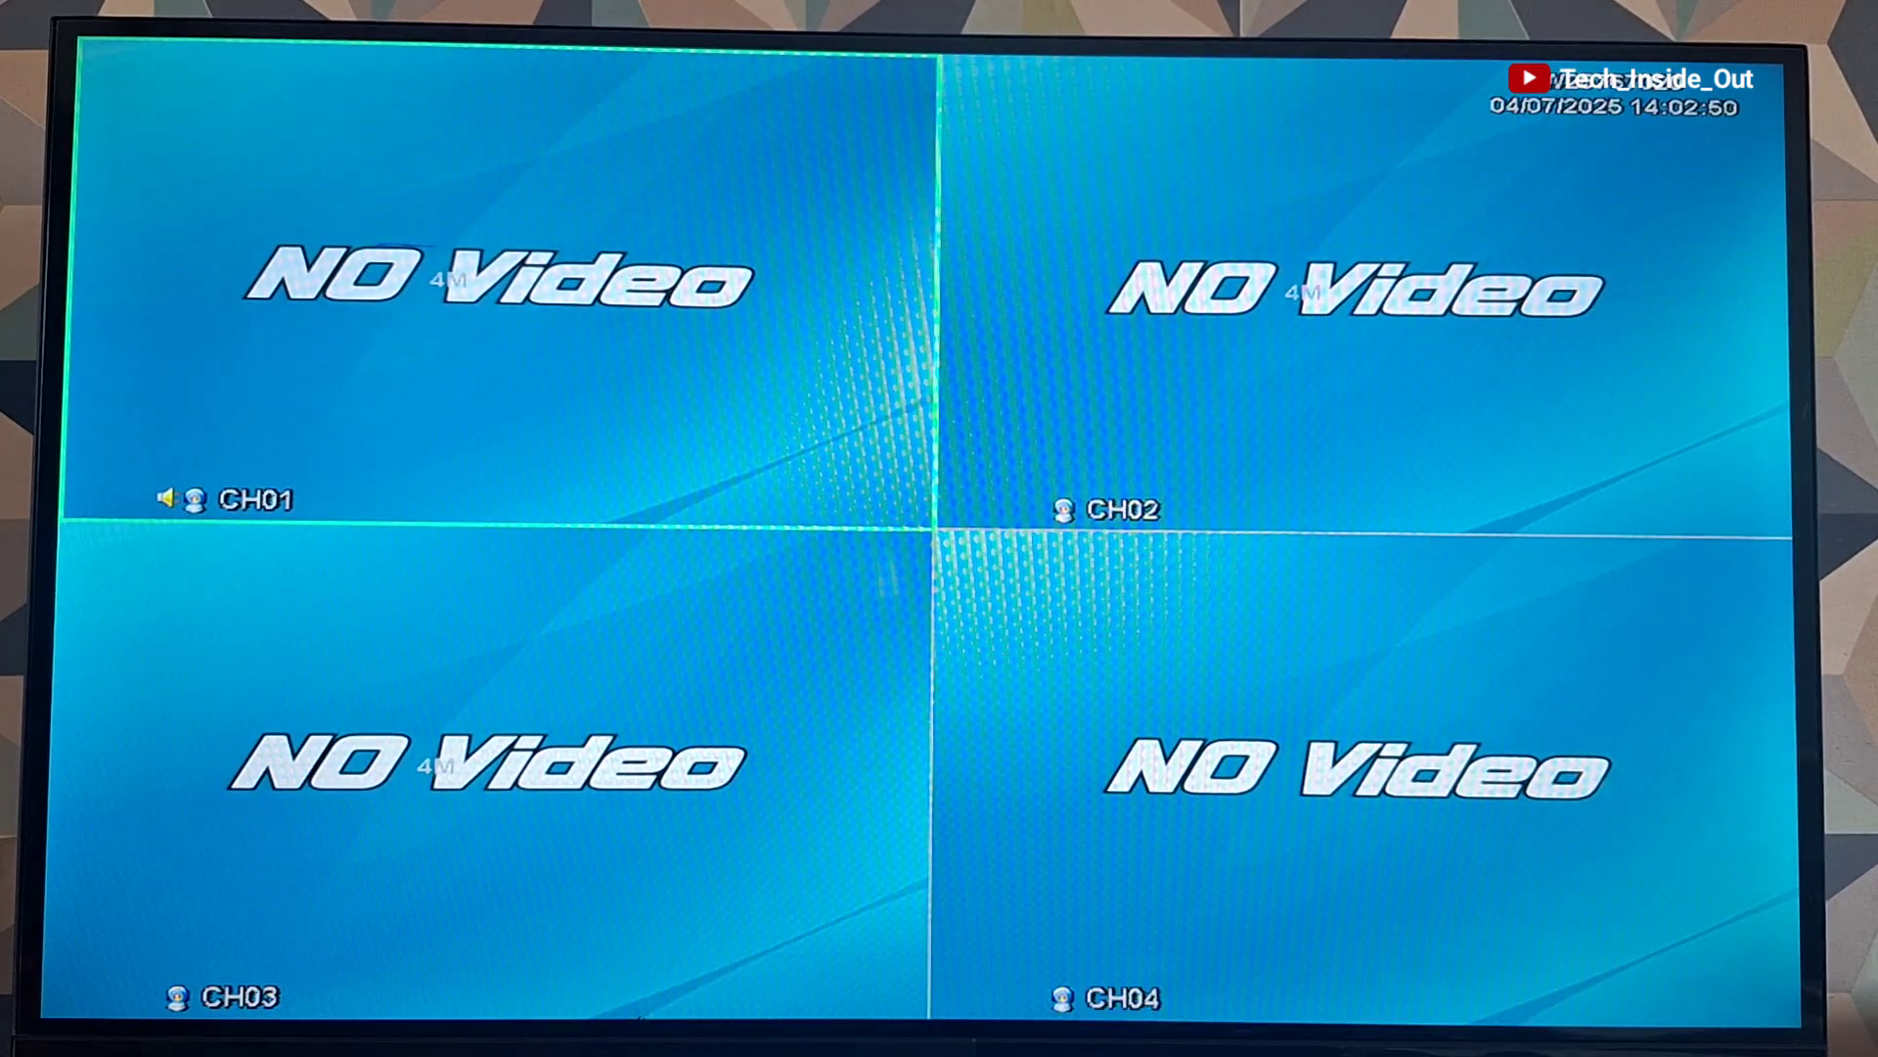
{"action": "mouse_move", "coordinate": [647, 983]}
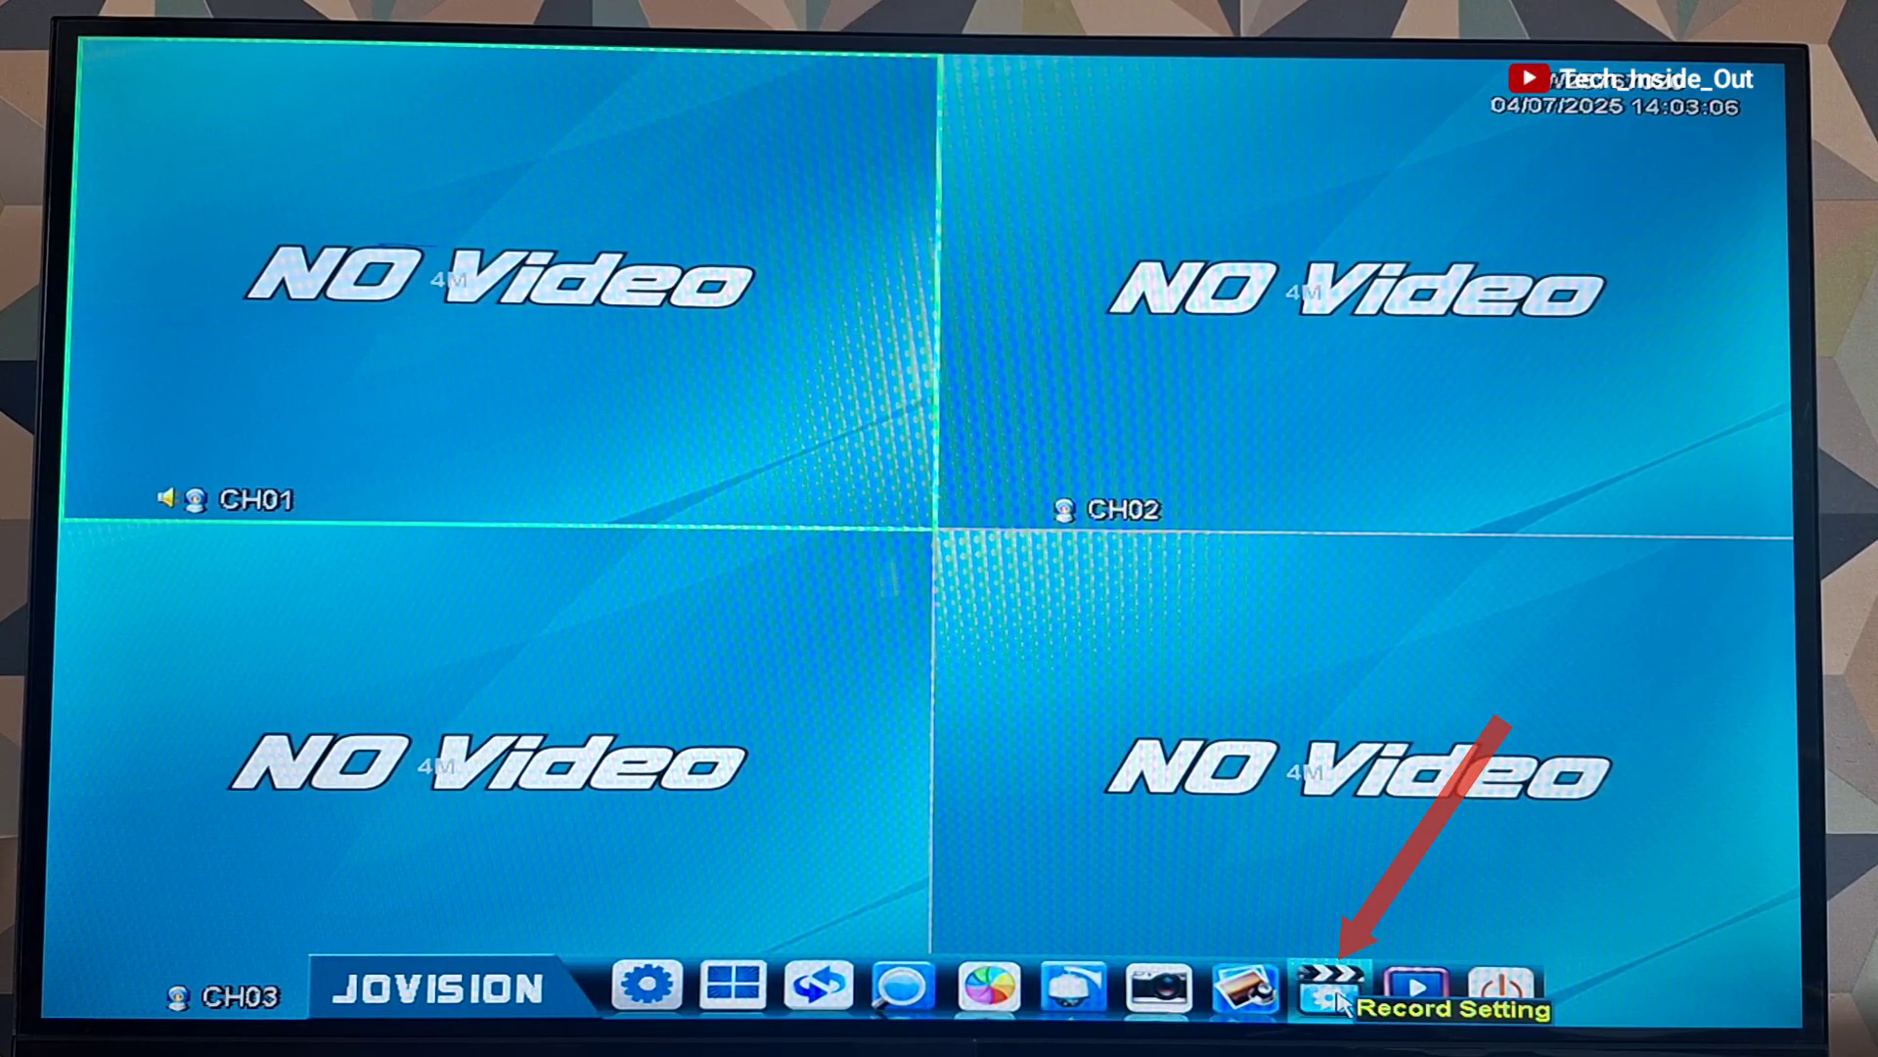
{"action": "left_click", "coordinate": [1339, 993]}
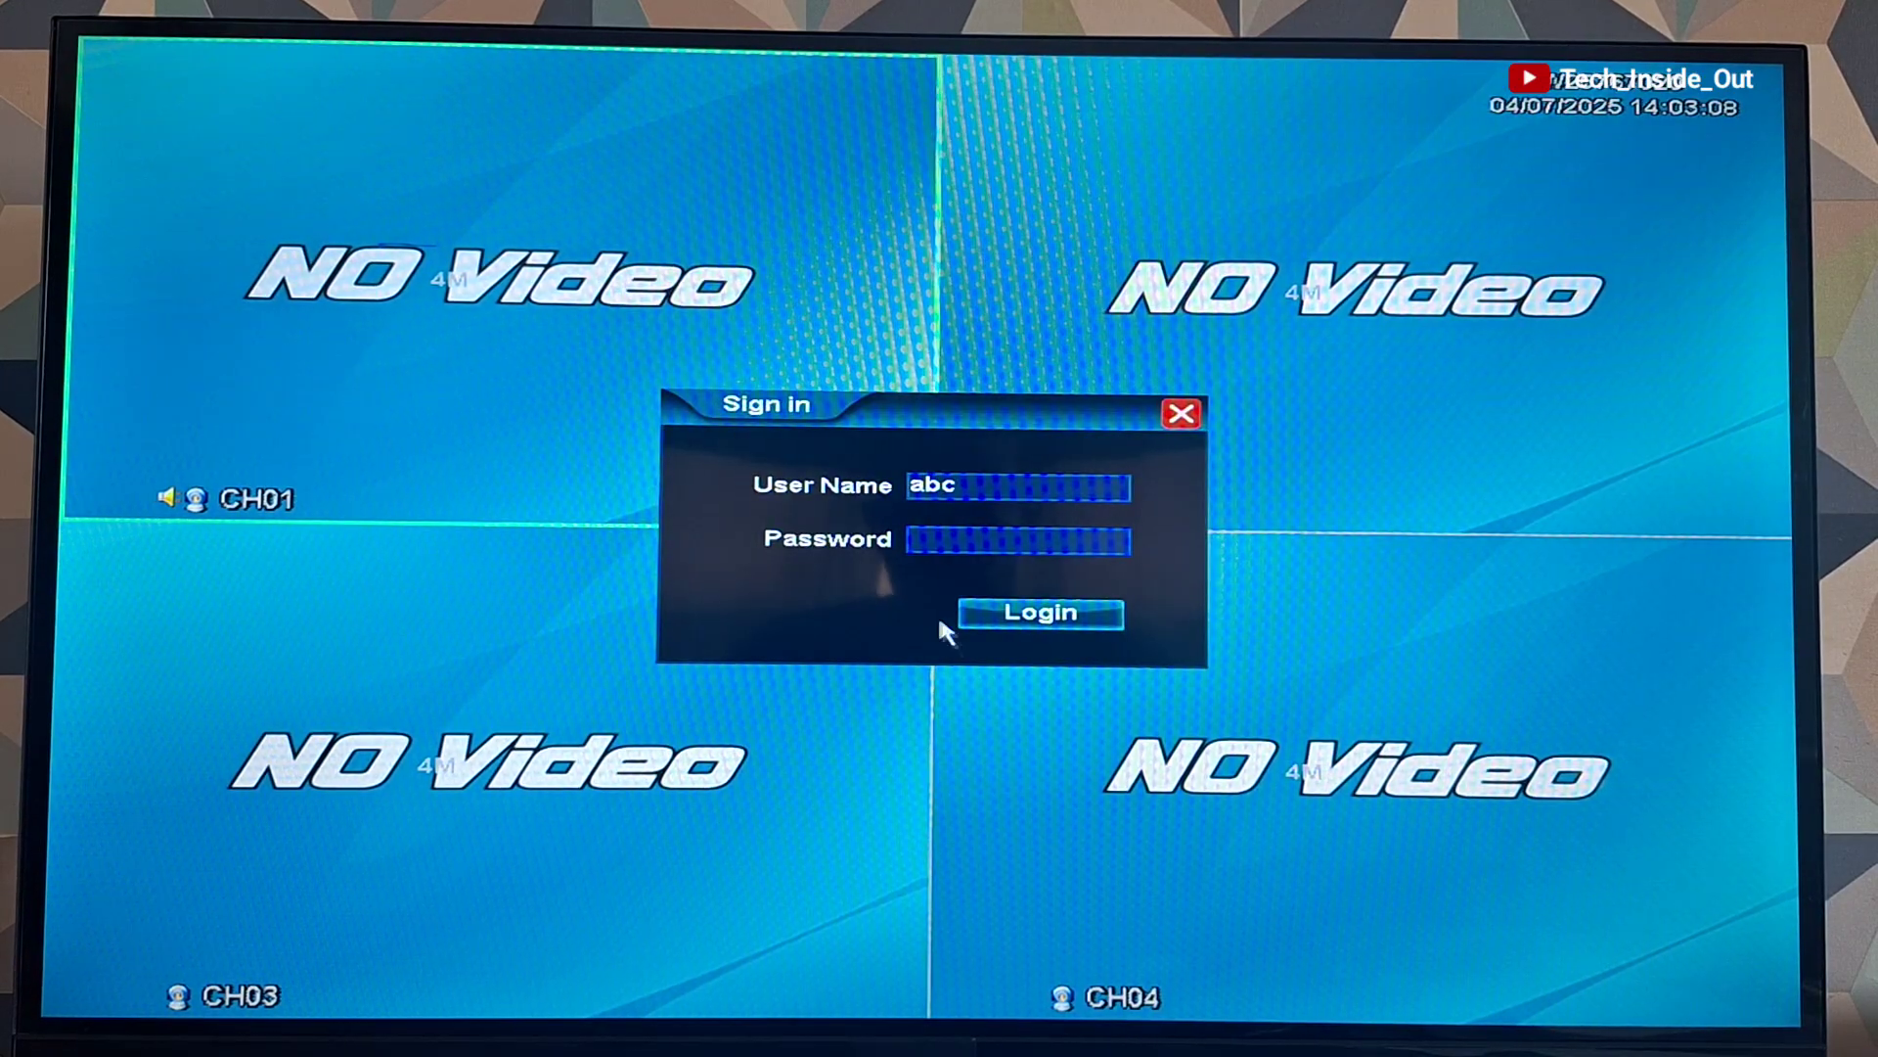
Sign in with the password entered on the on-screen keyboard to reach Record Set
{"action": "left_click", "coordinate": [923, 541]}
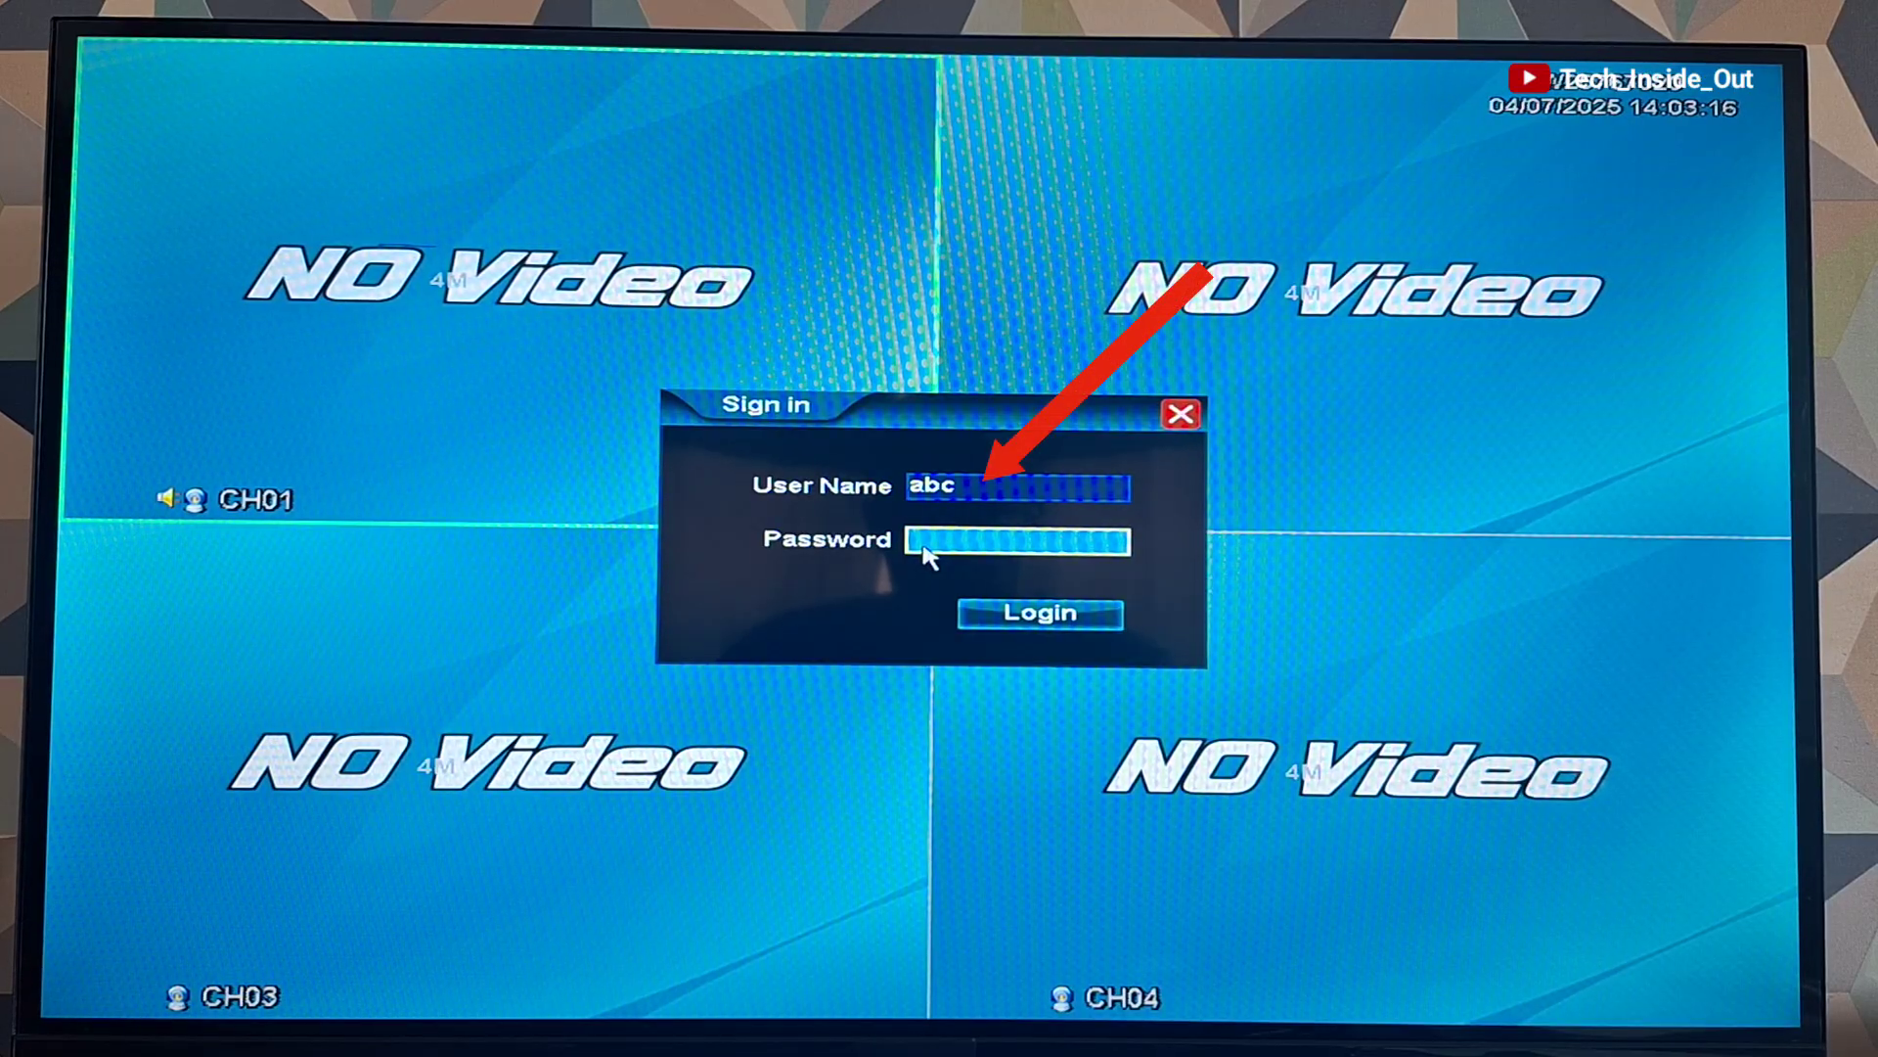
{"action": "left_click", "coordinate": [926, 543]}
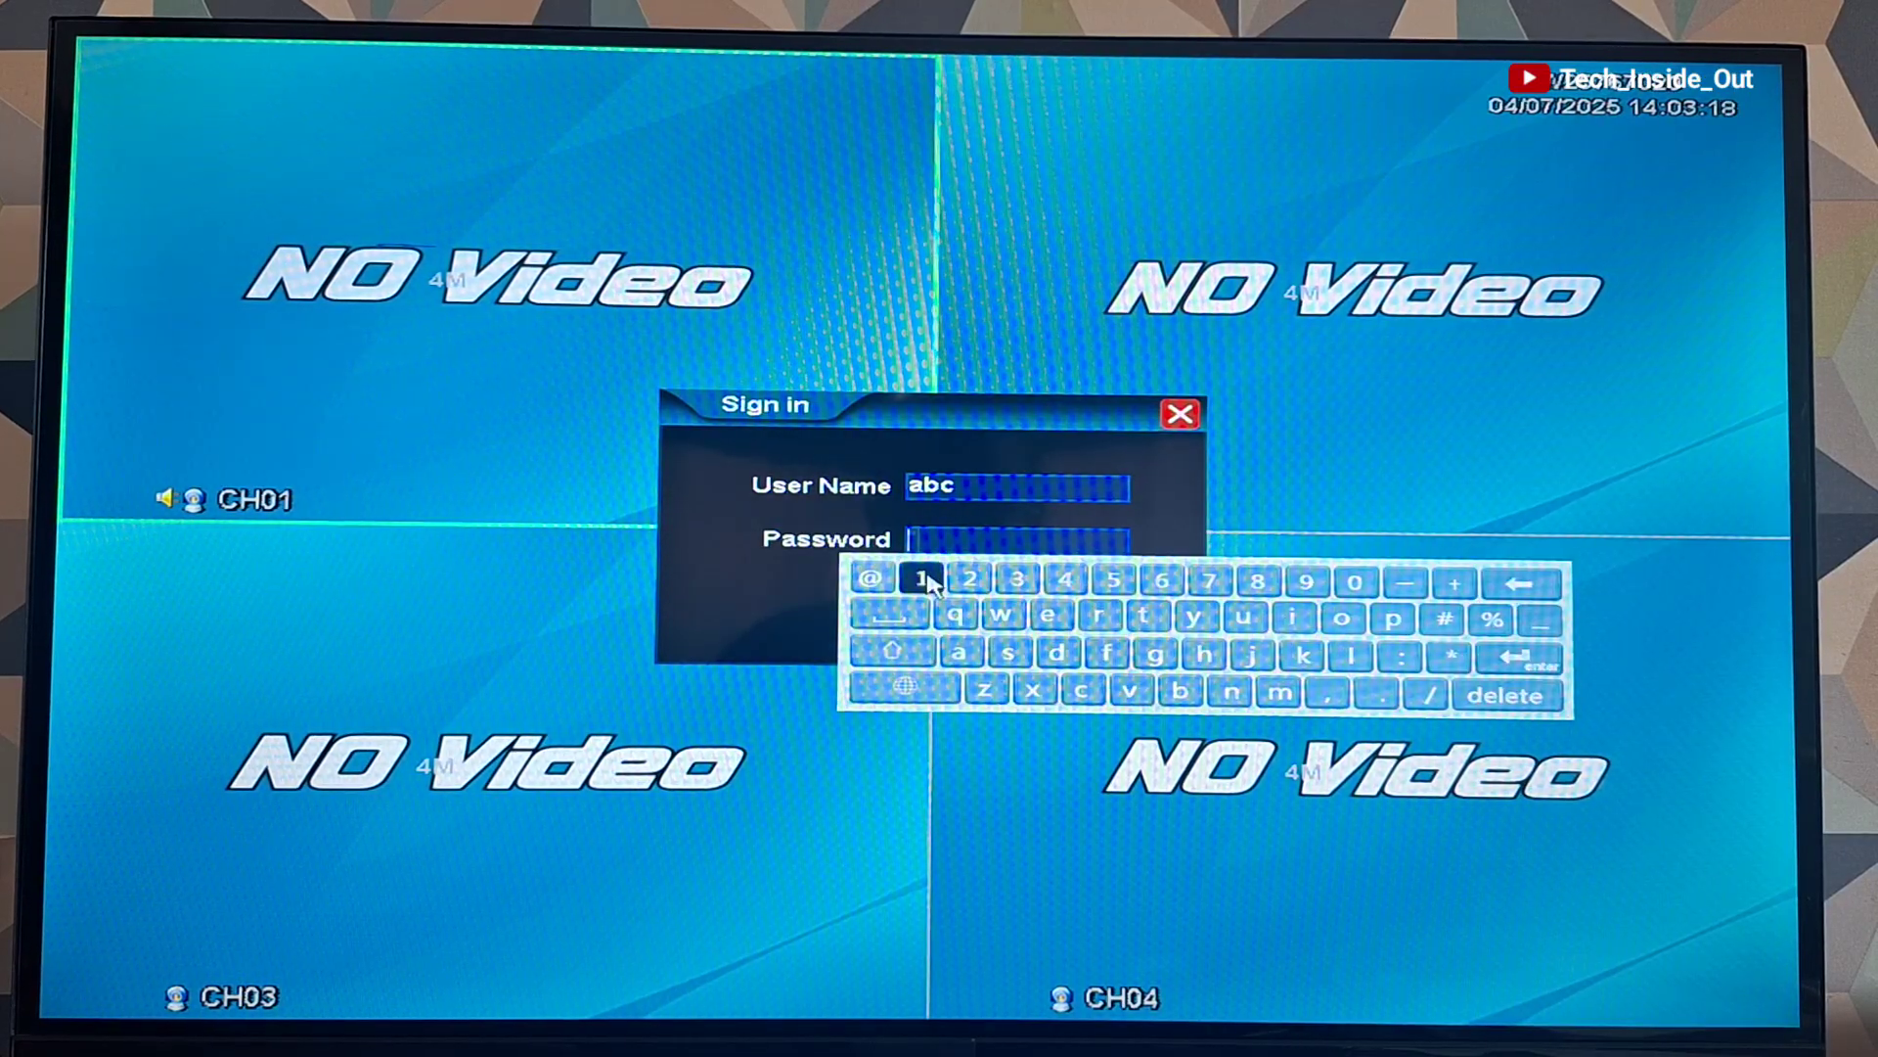
{"action": "left_click", "coordinate": [1018, 581]}
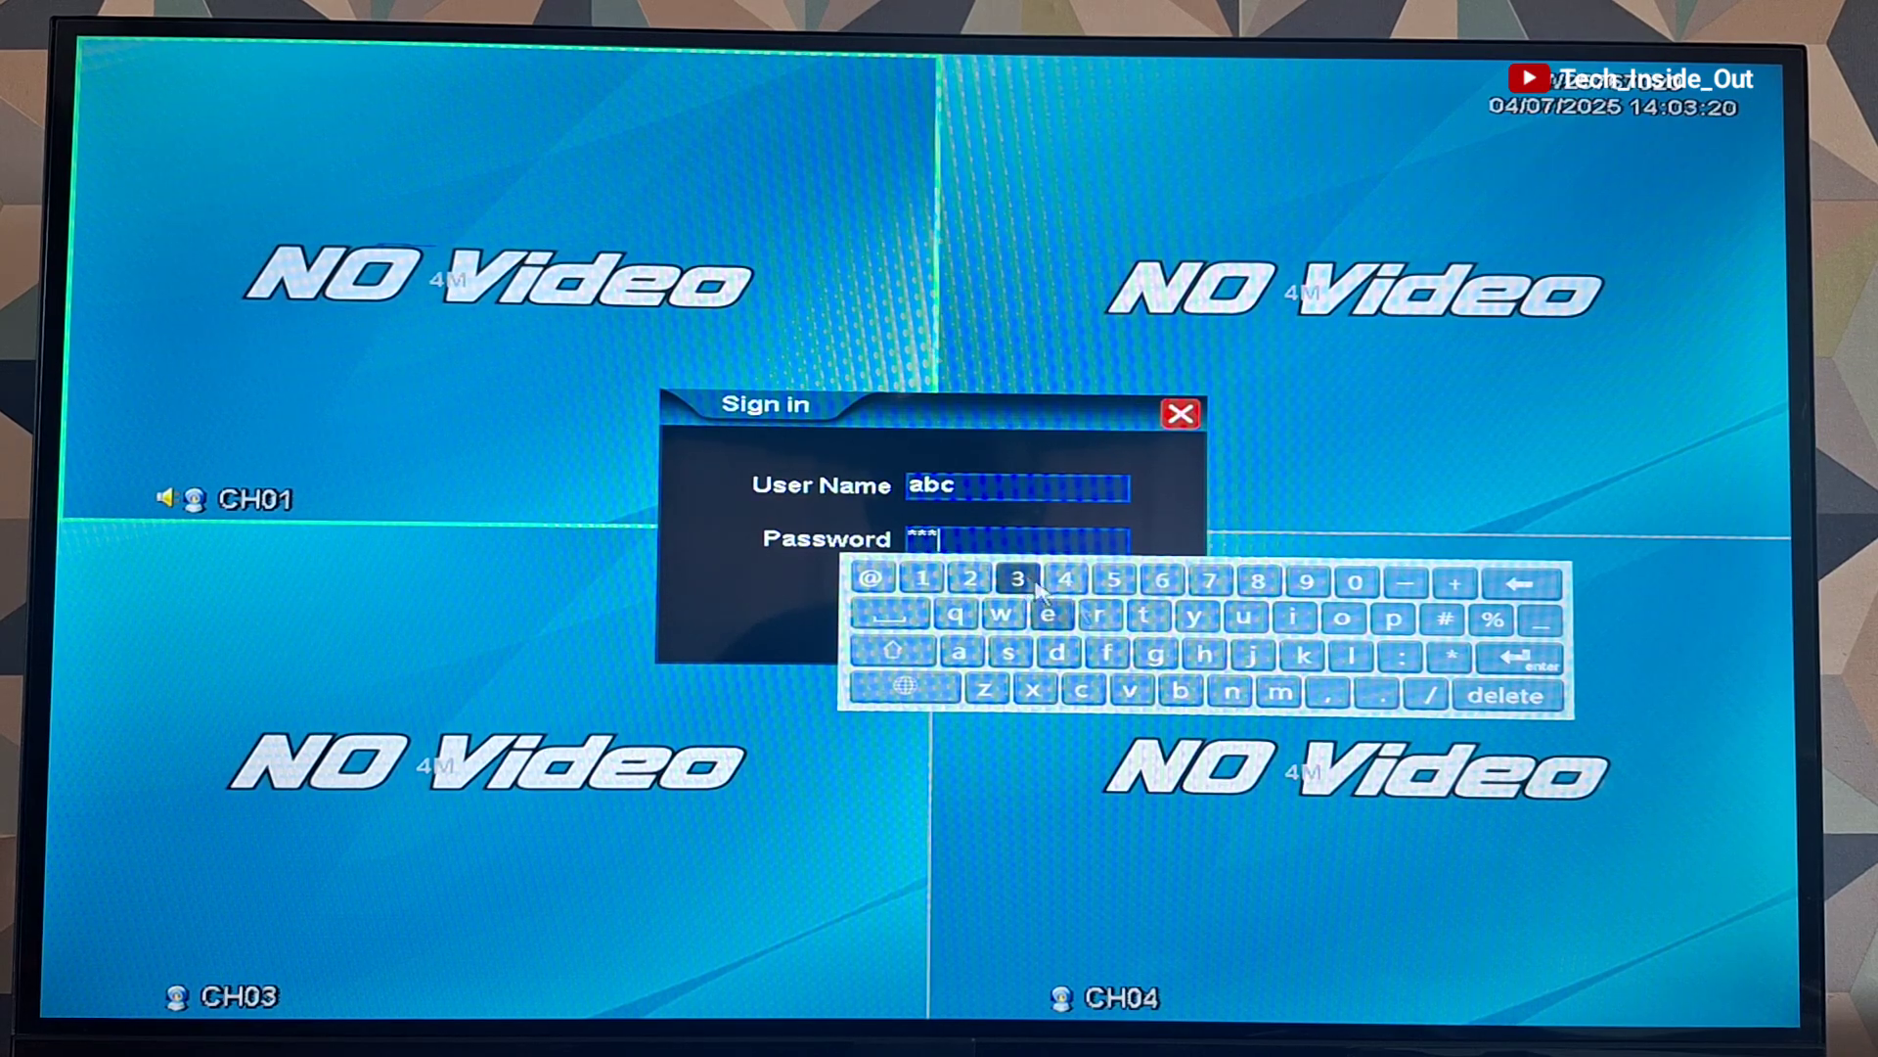
{"action": "left_click", "coordinate": [1558, 659]}
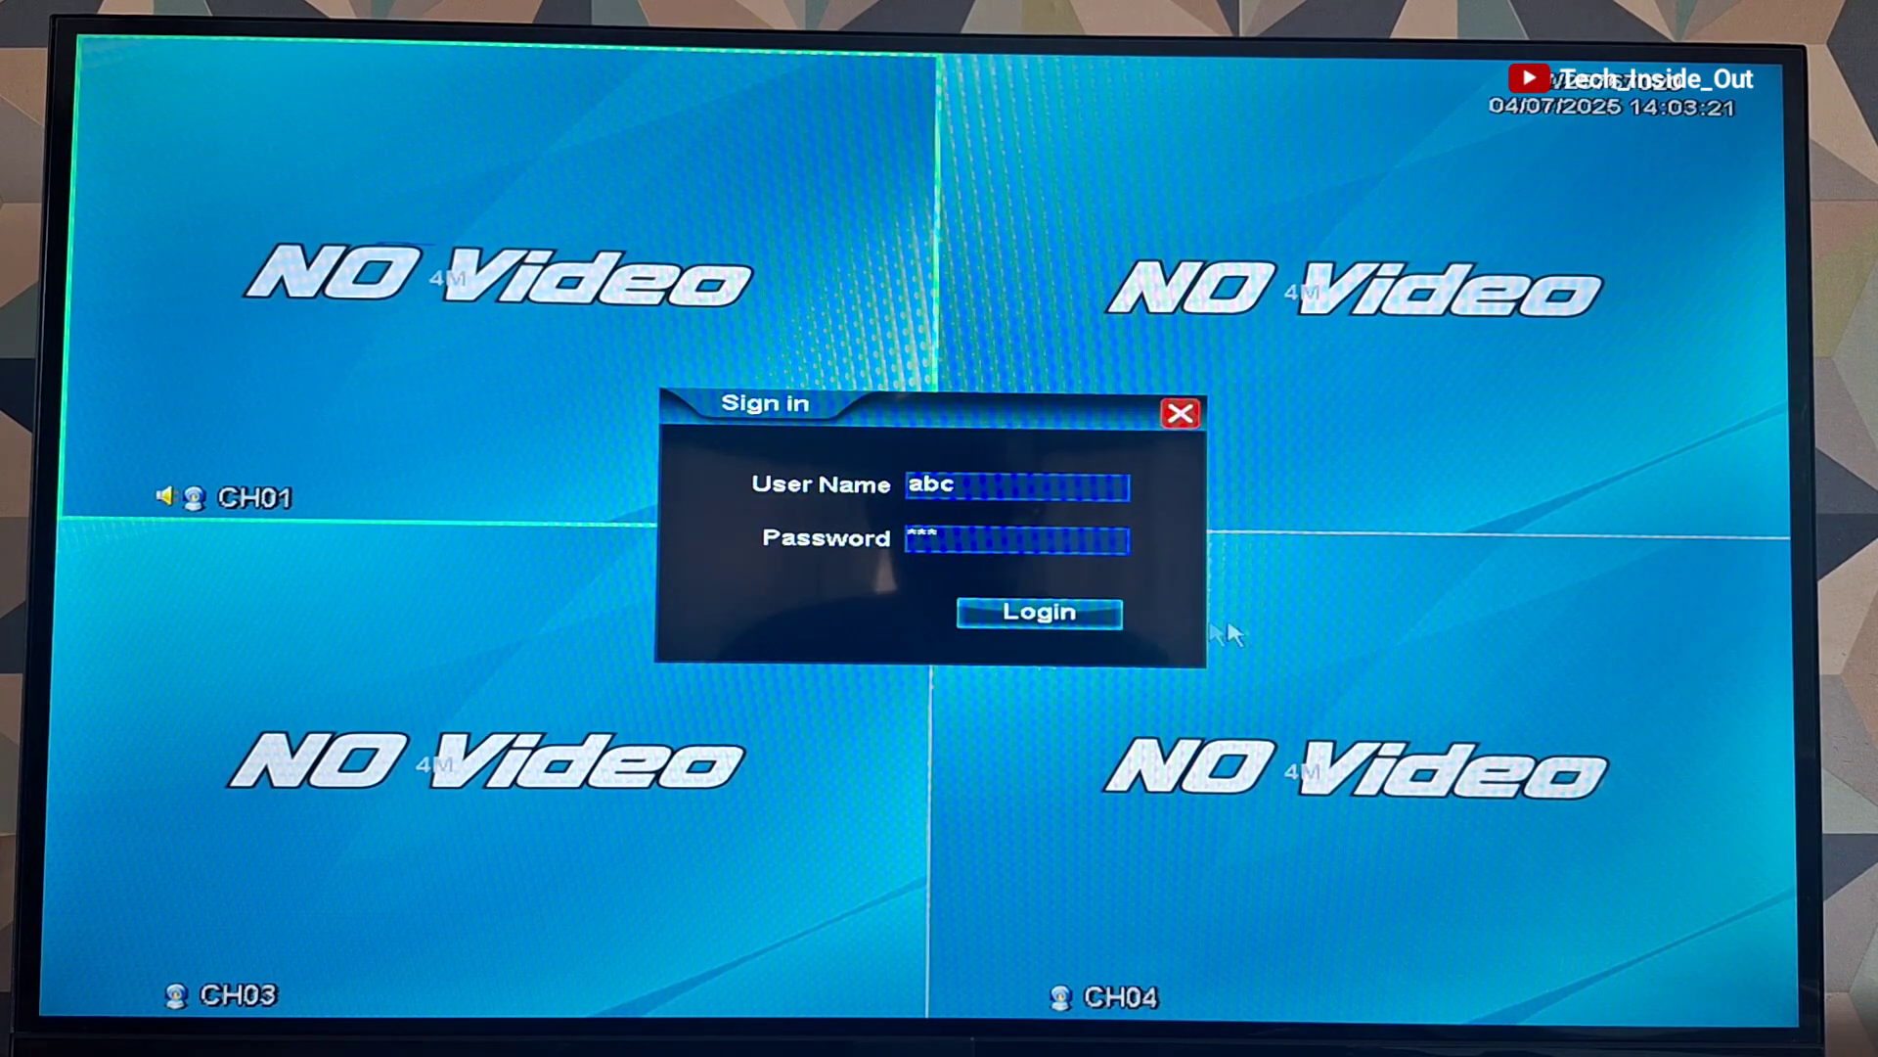
{"action": "left_click", "coordinate": [1111, 624]}
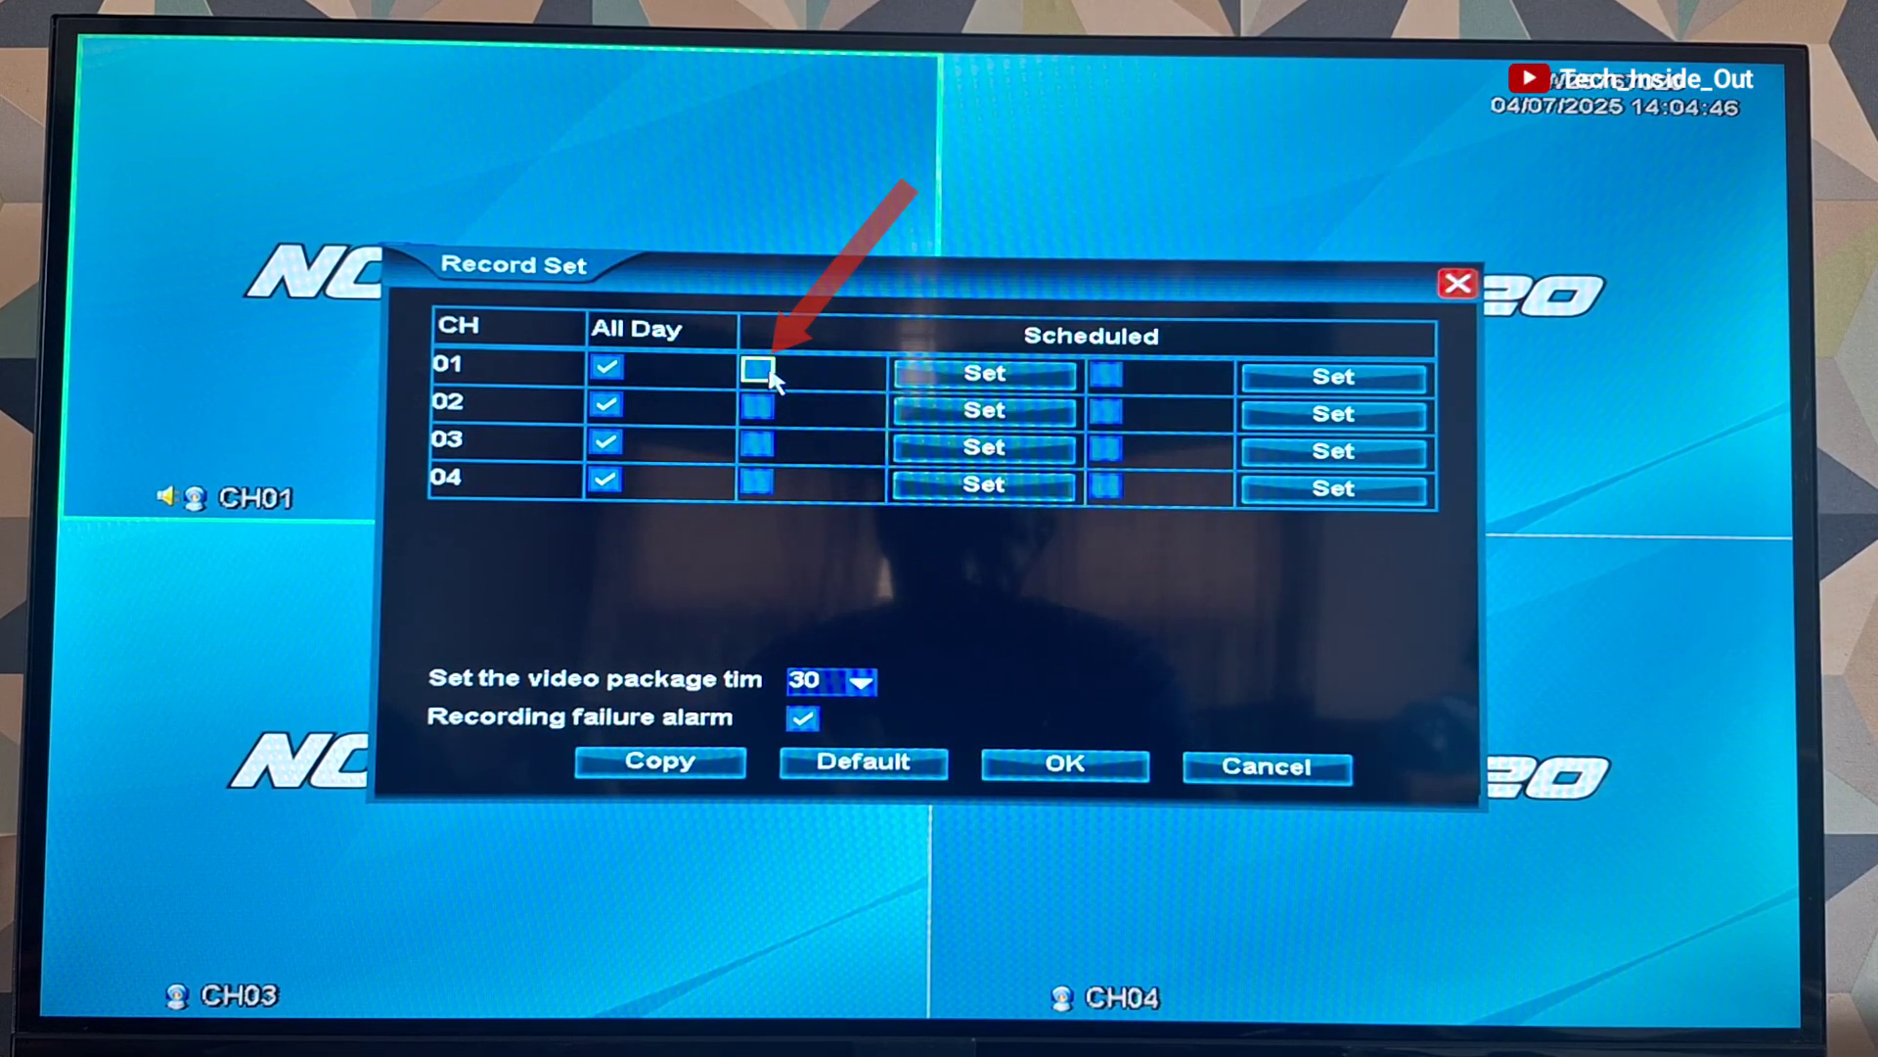
{"action": "left_click", "coordinate": [759, 371]}
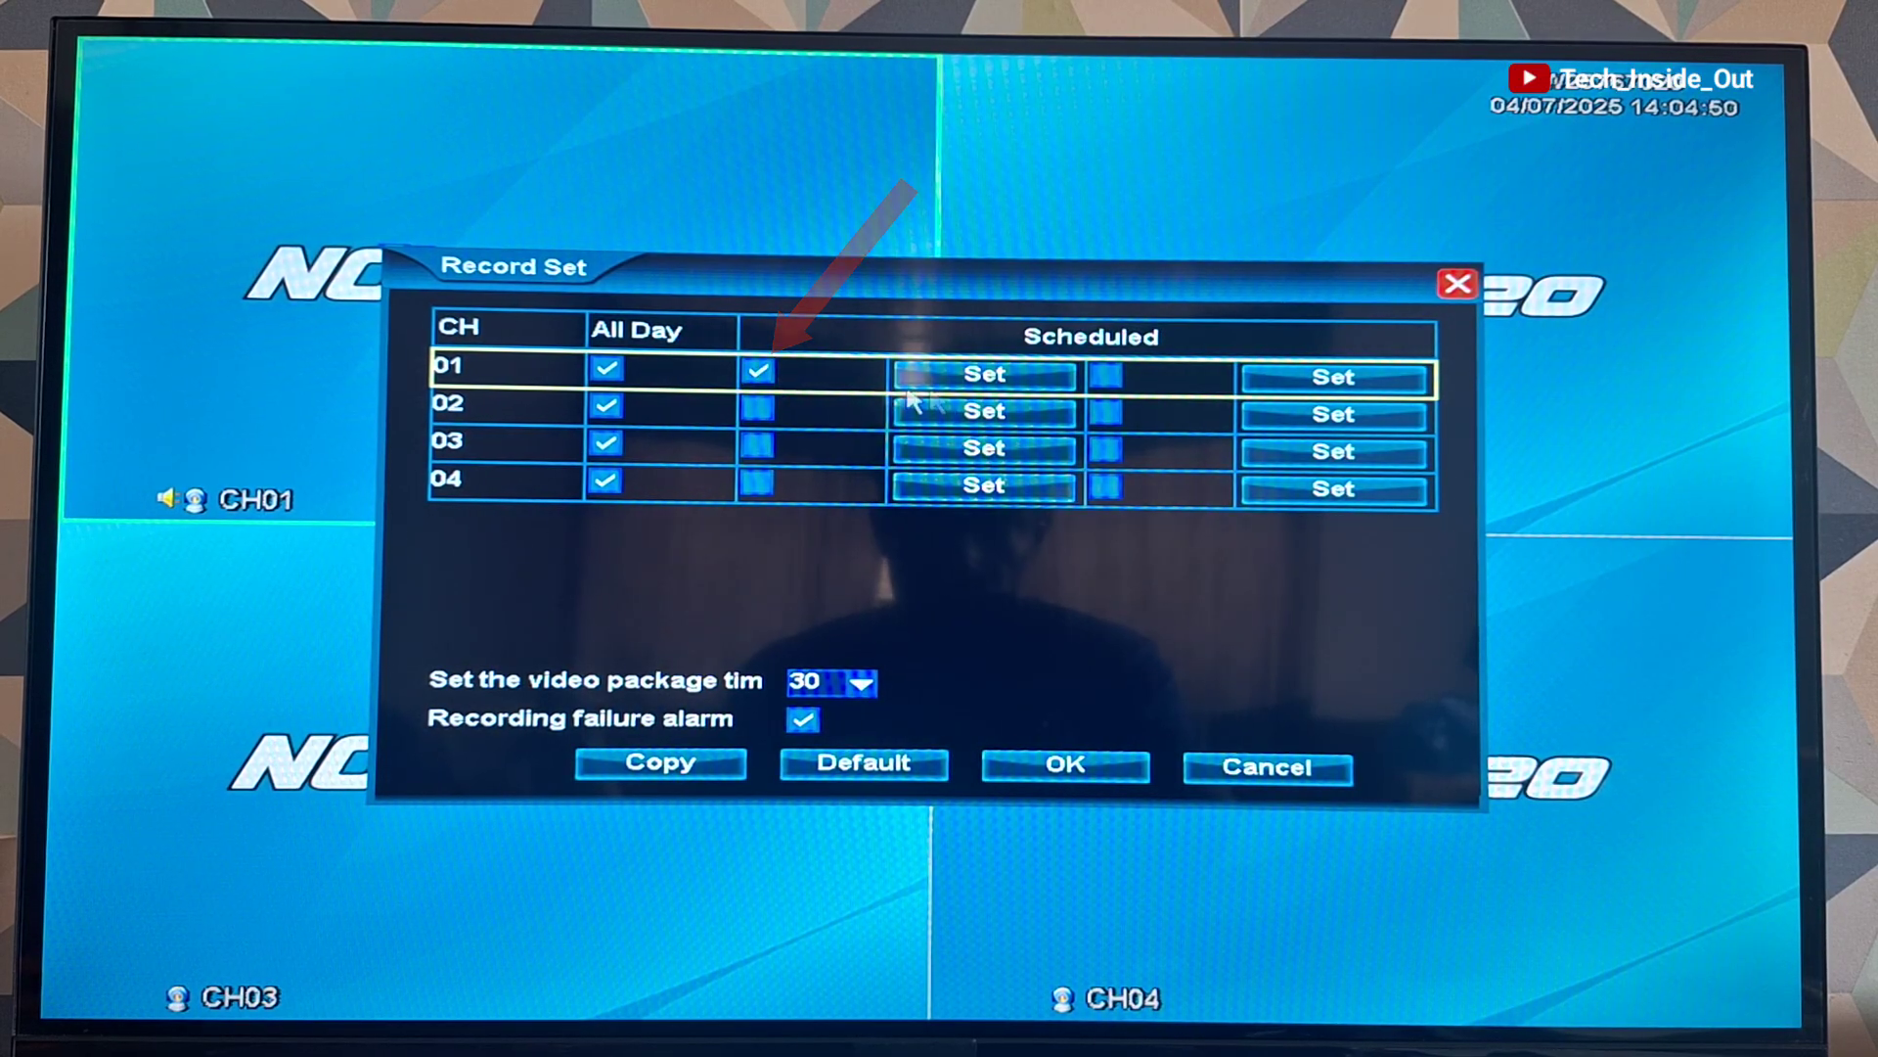
{"action": "left_click", "coordinate": [968, 375]}
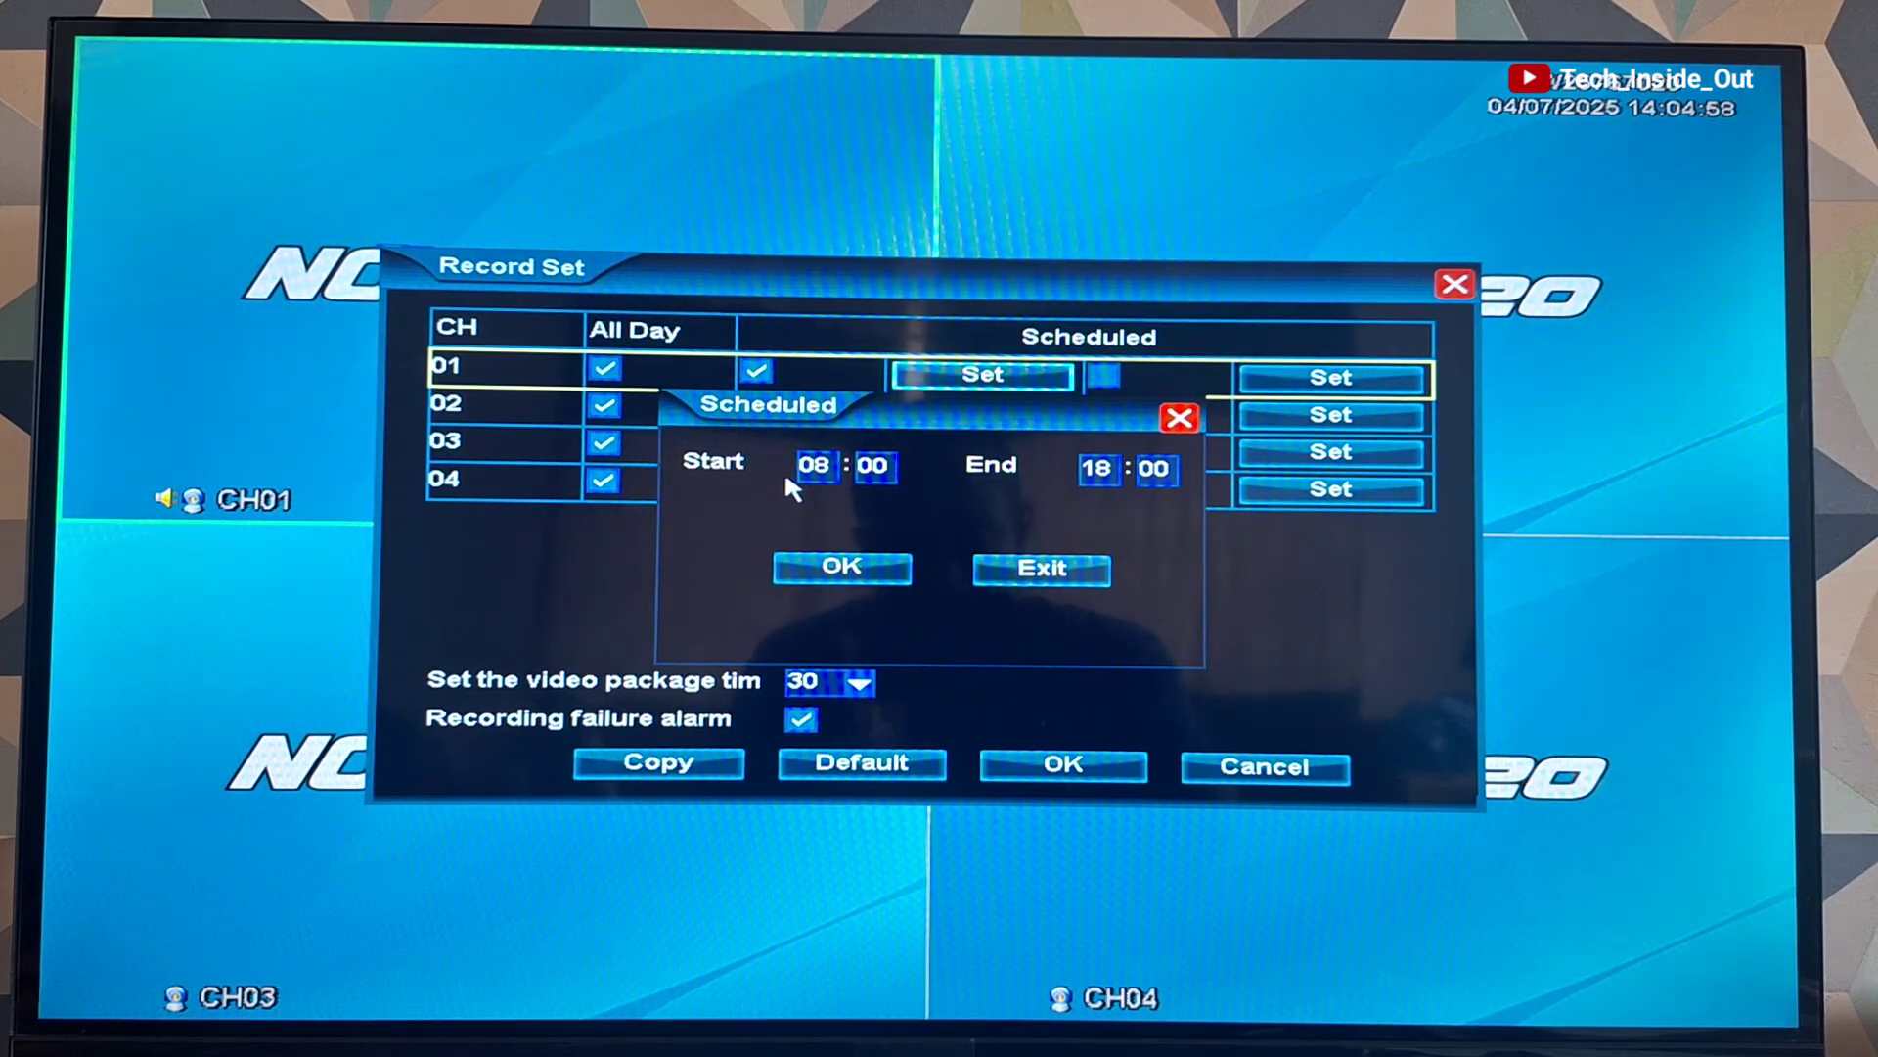
{"action": "left_click", "coordinate": [816, 472]}
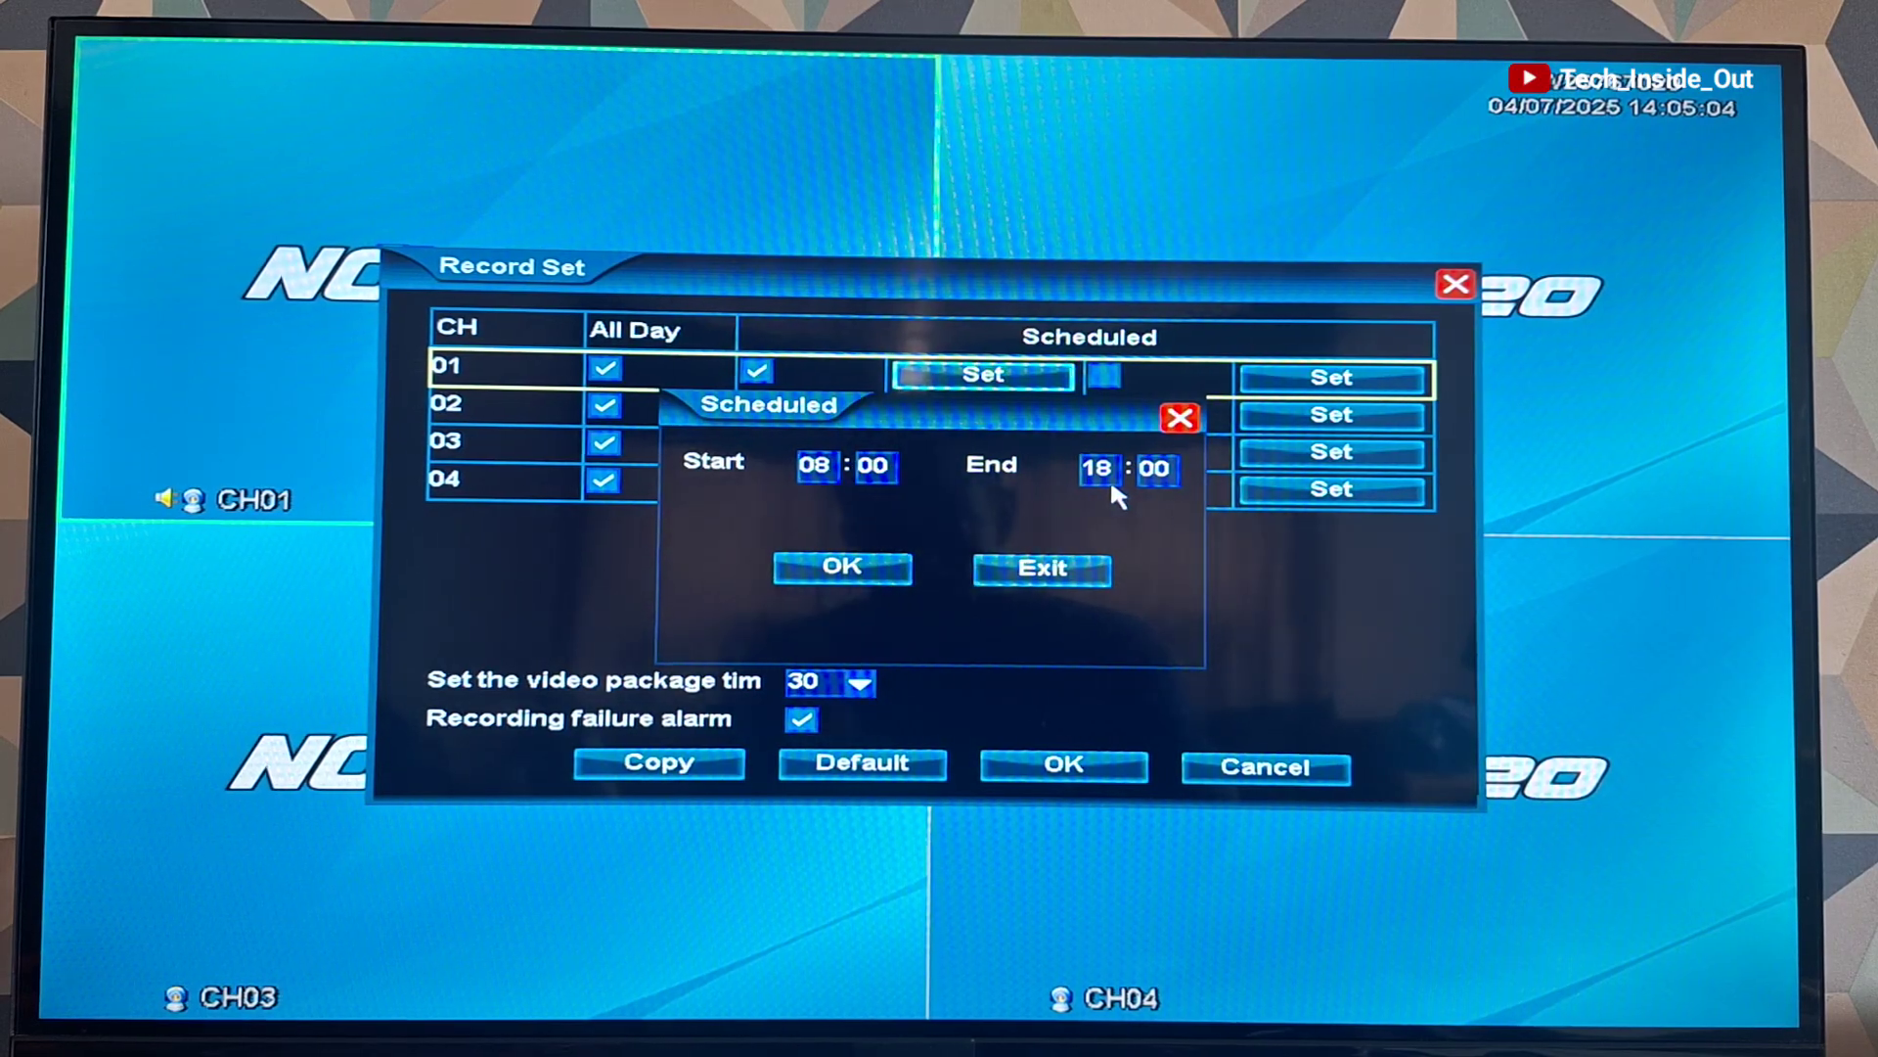
{"action": "left_click", "coordinate": [902, 573]}
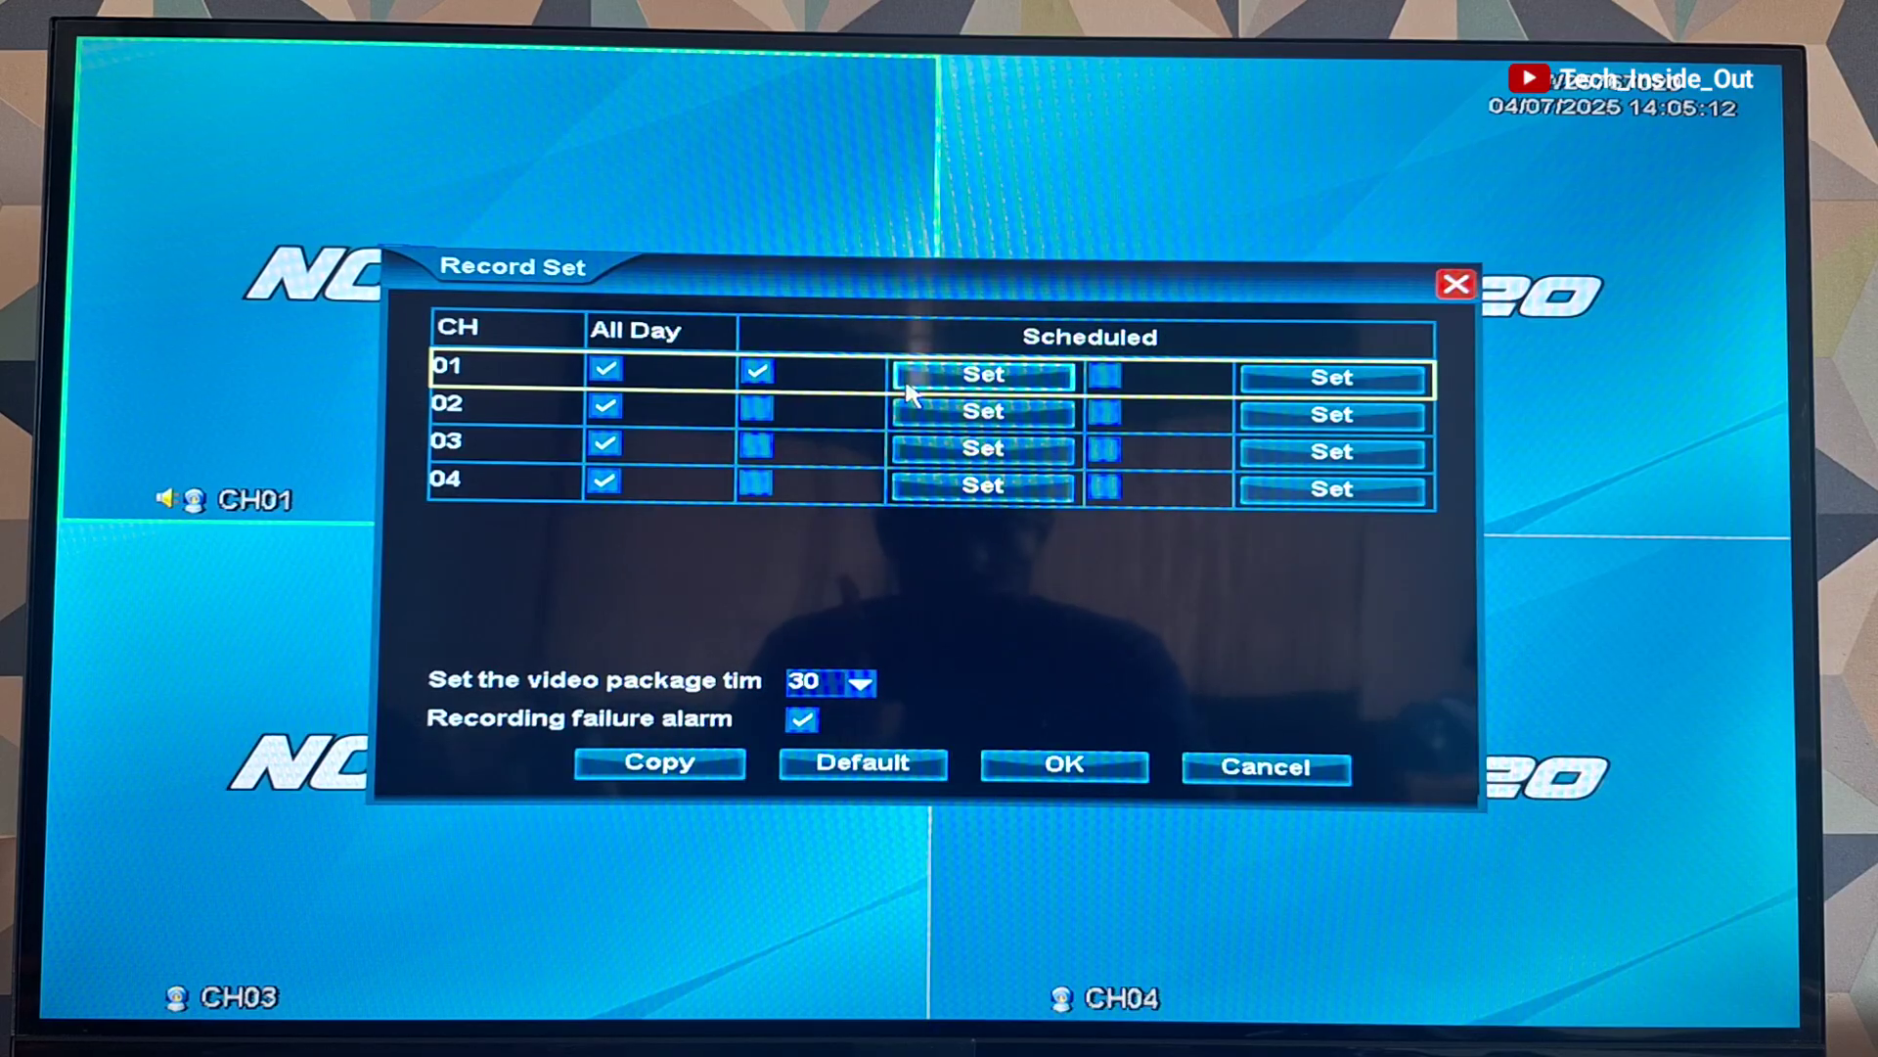
{"action": "left_click", "coordinate": [1105, 378]}
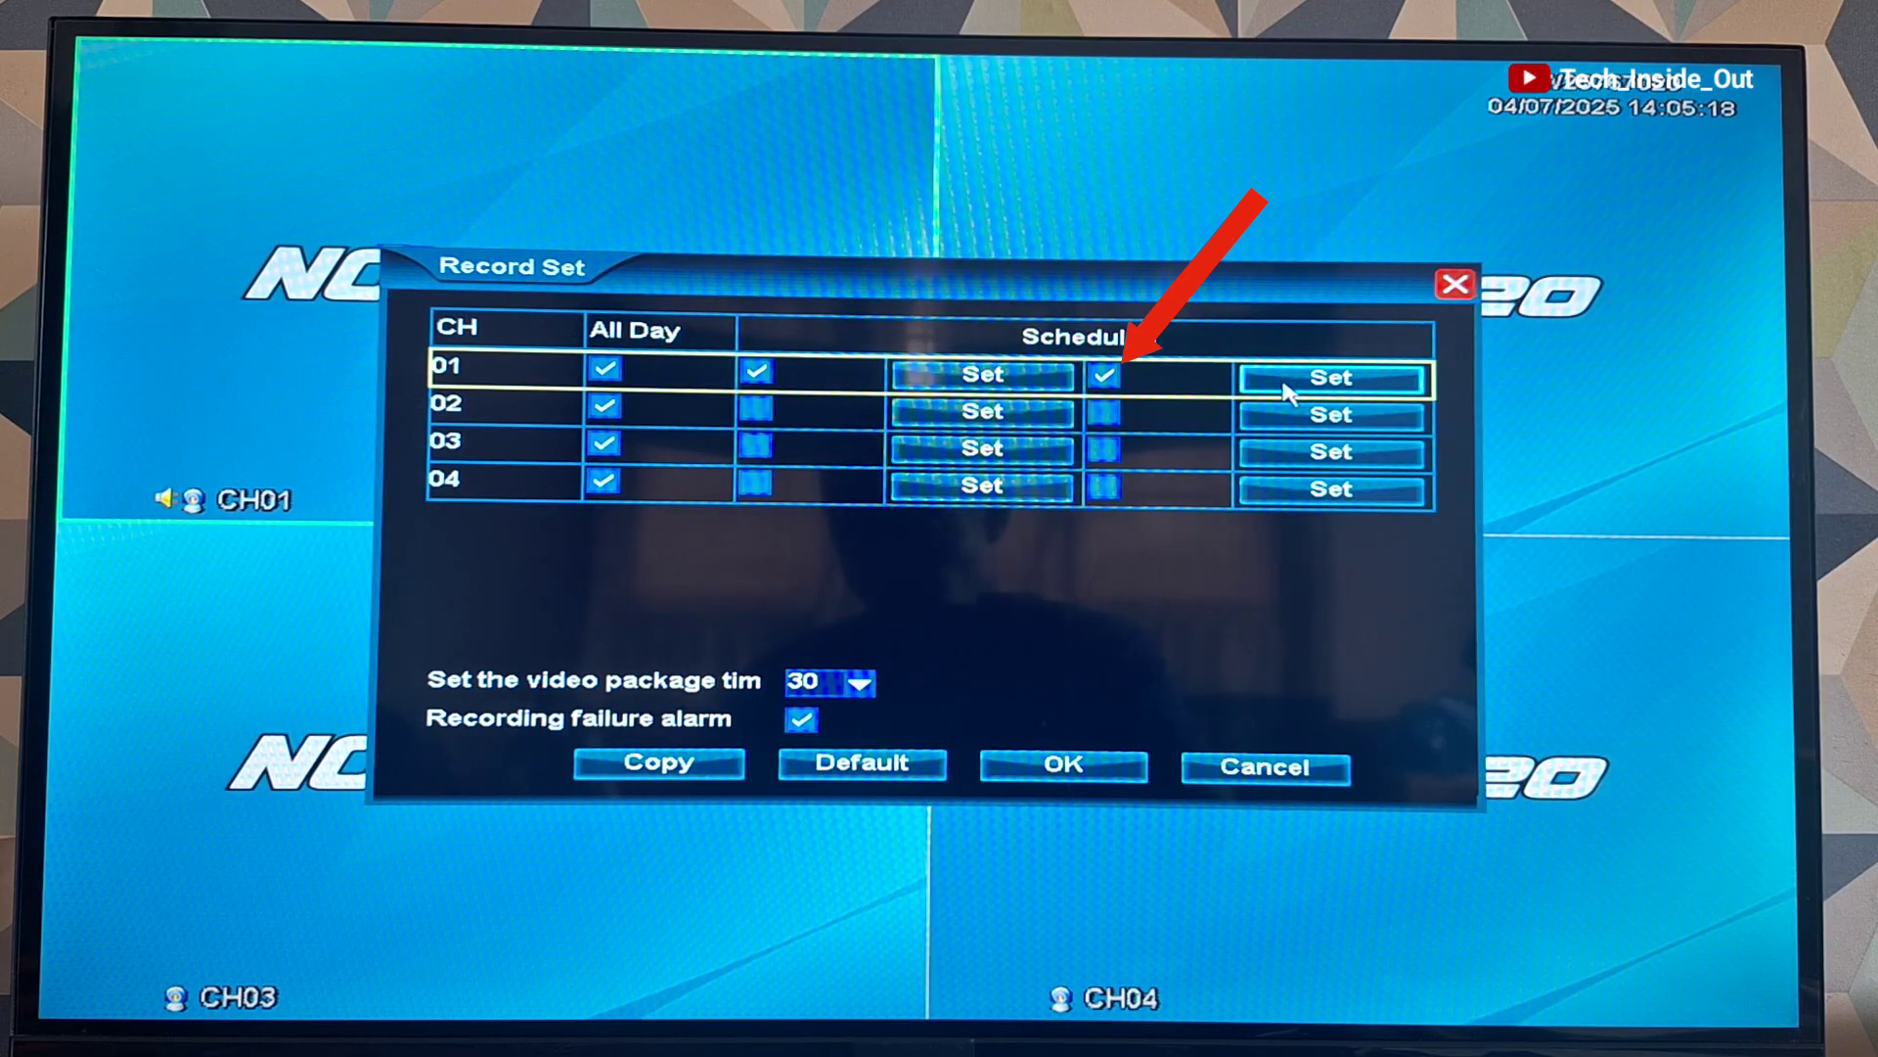
{"action": "left_click", "coordinate": [1288, 389]}
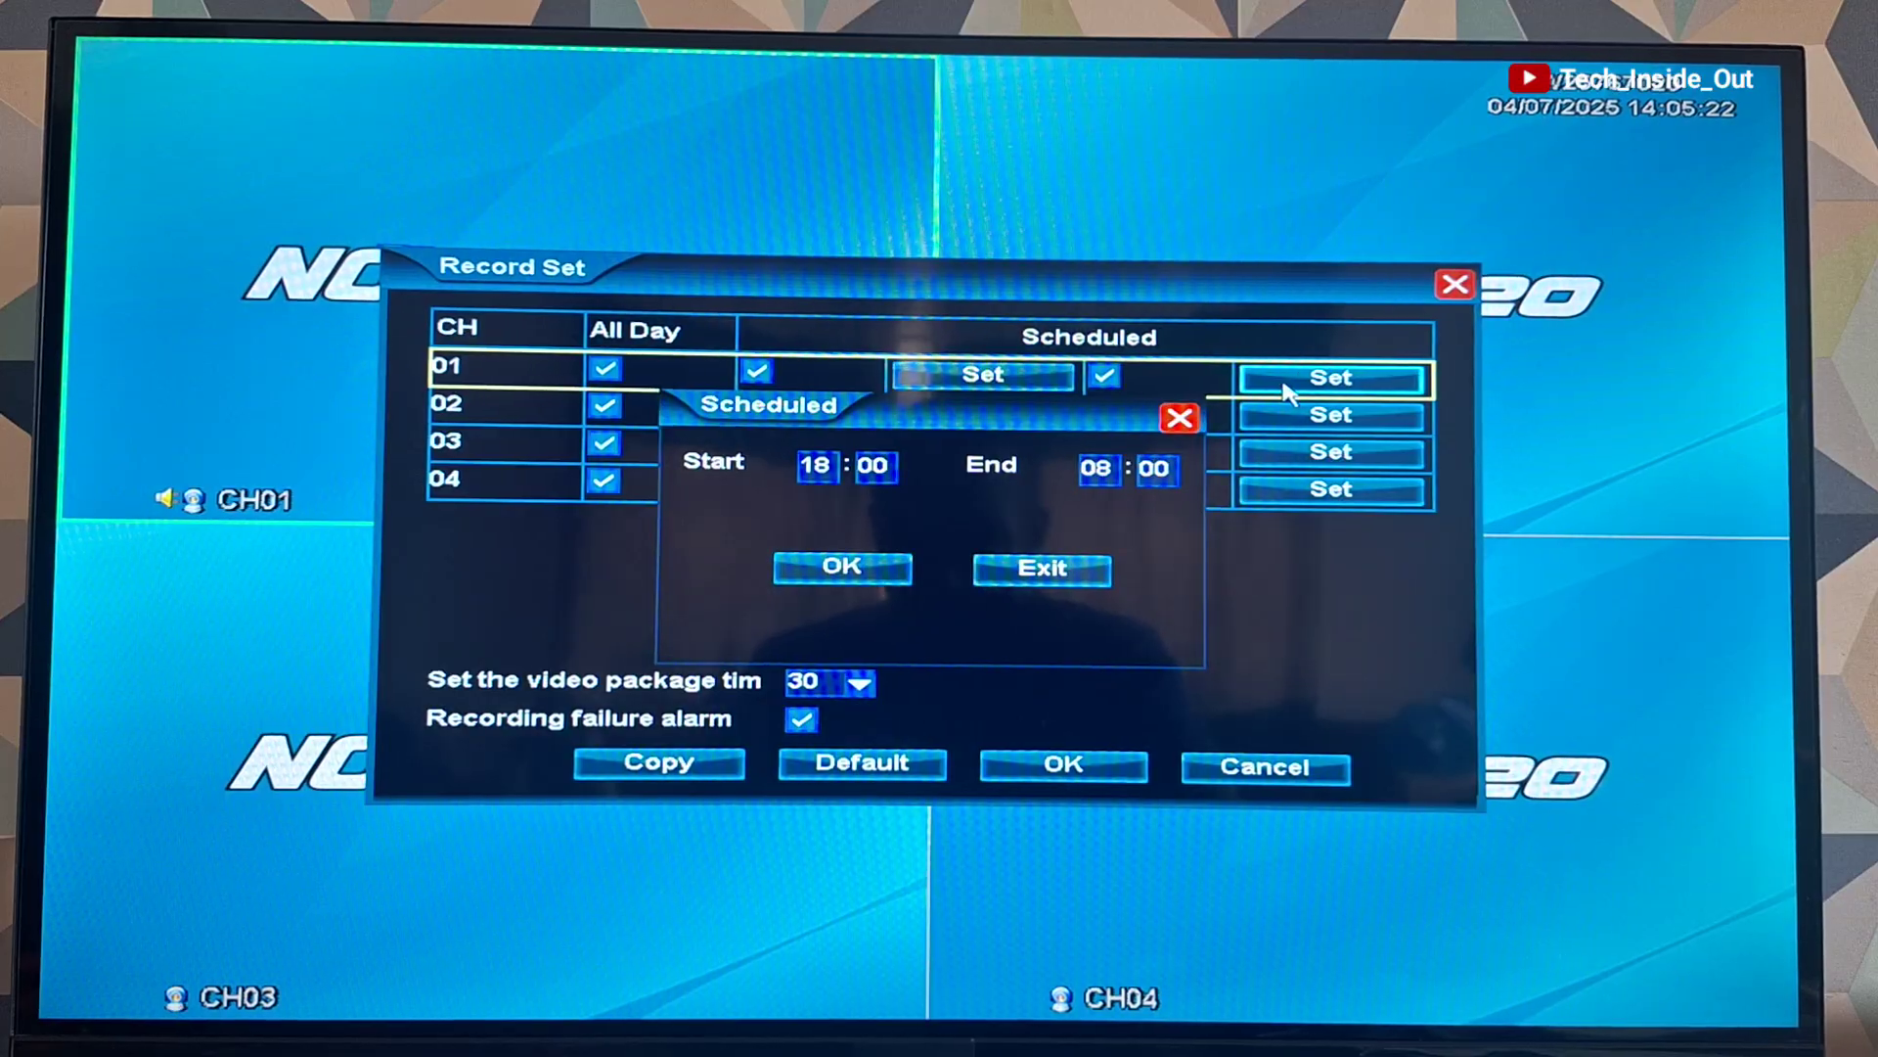
{"action": "left_click", "coordinate": [1098, 571]}
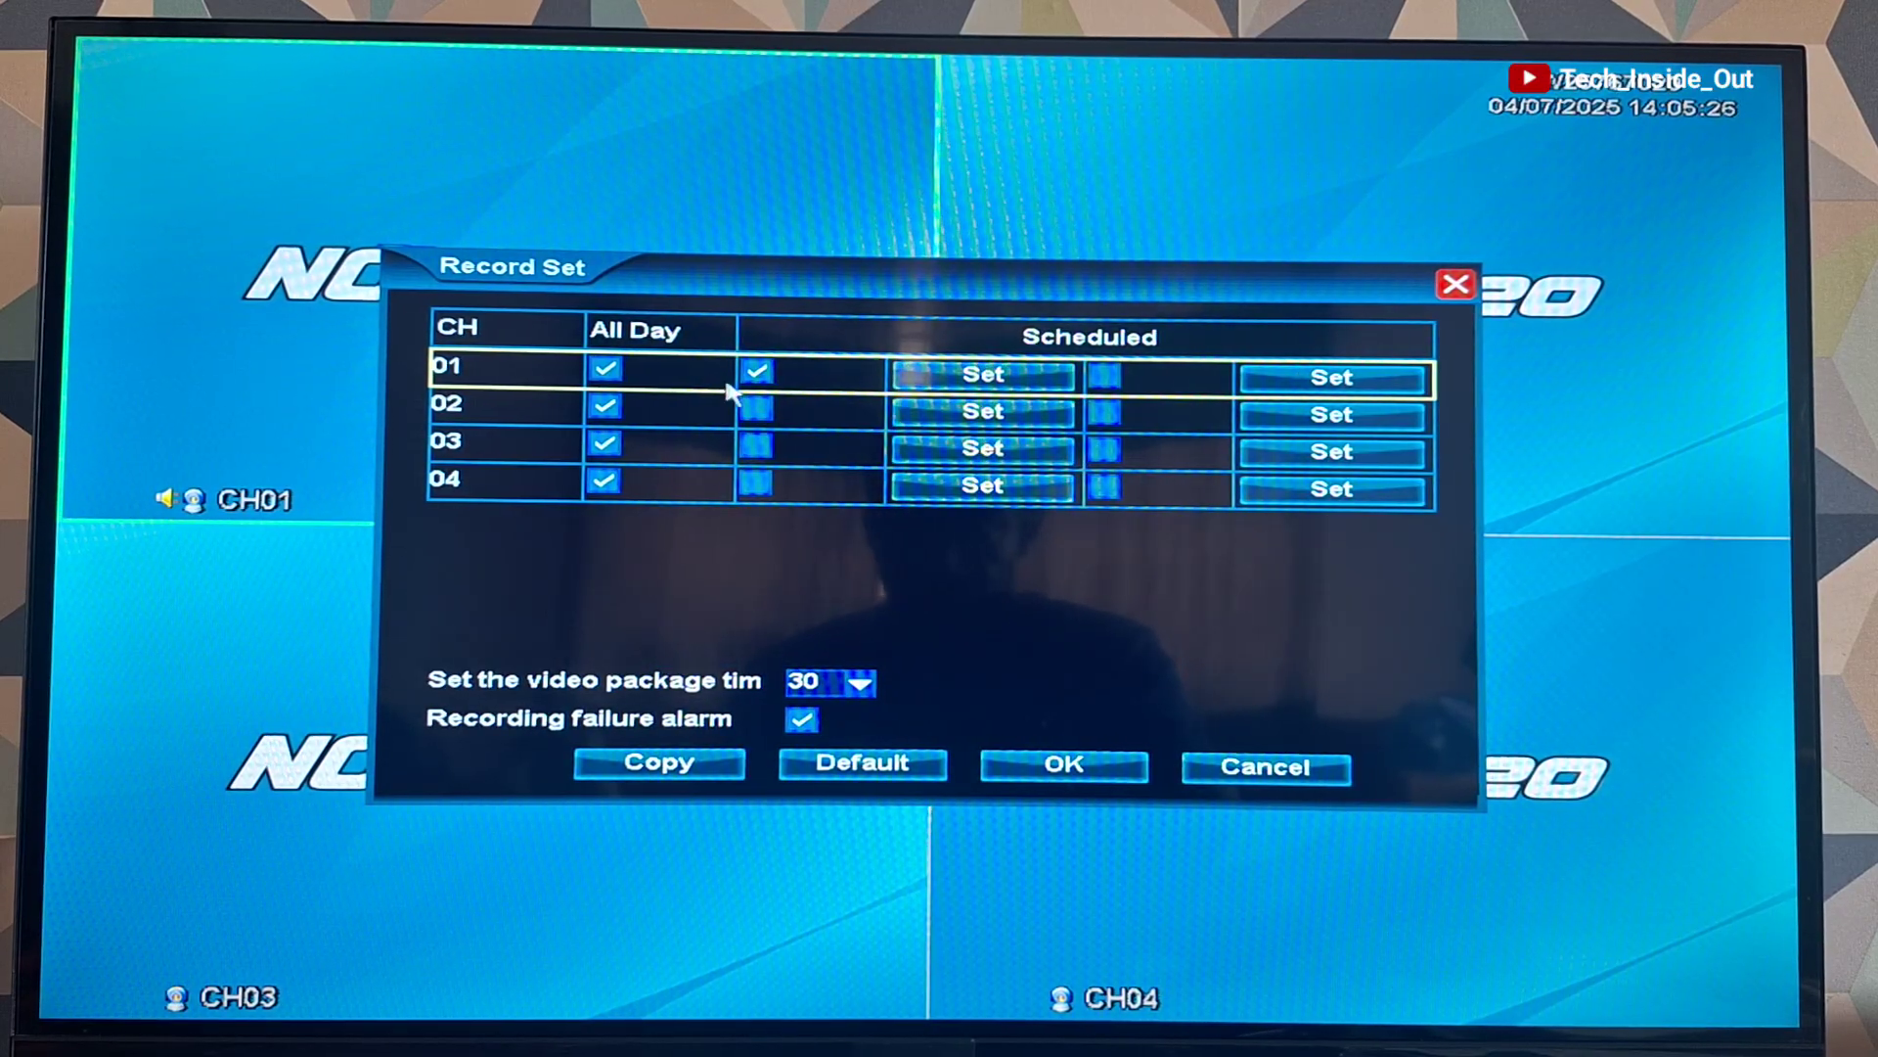
{"action": "left_click", "coordinate": [758, 372]}
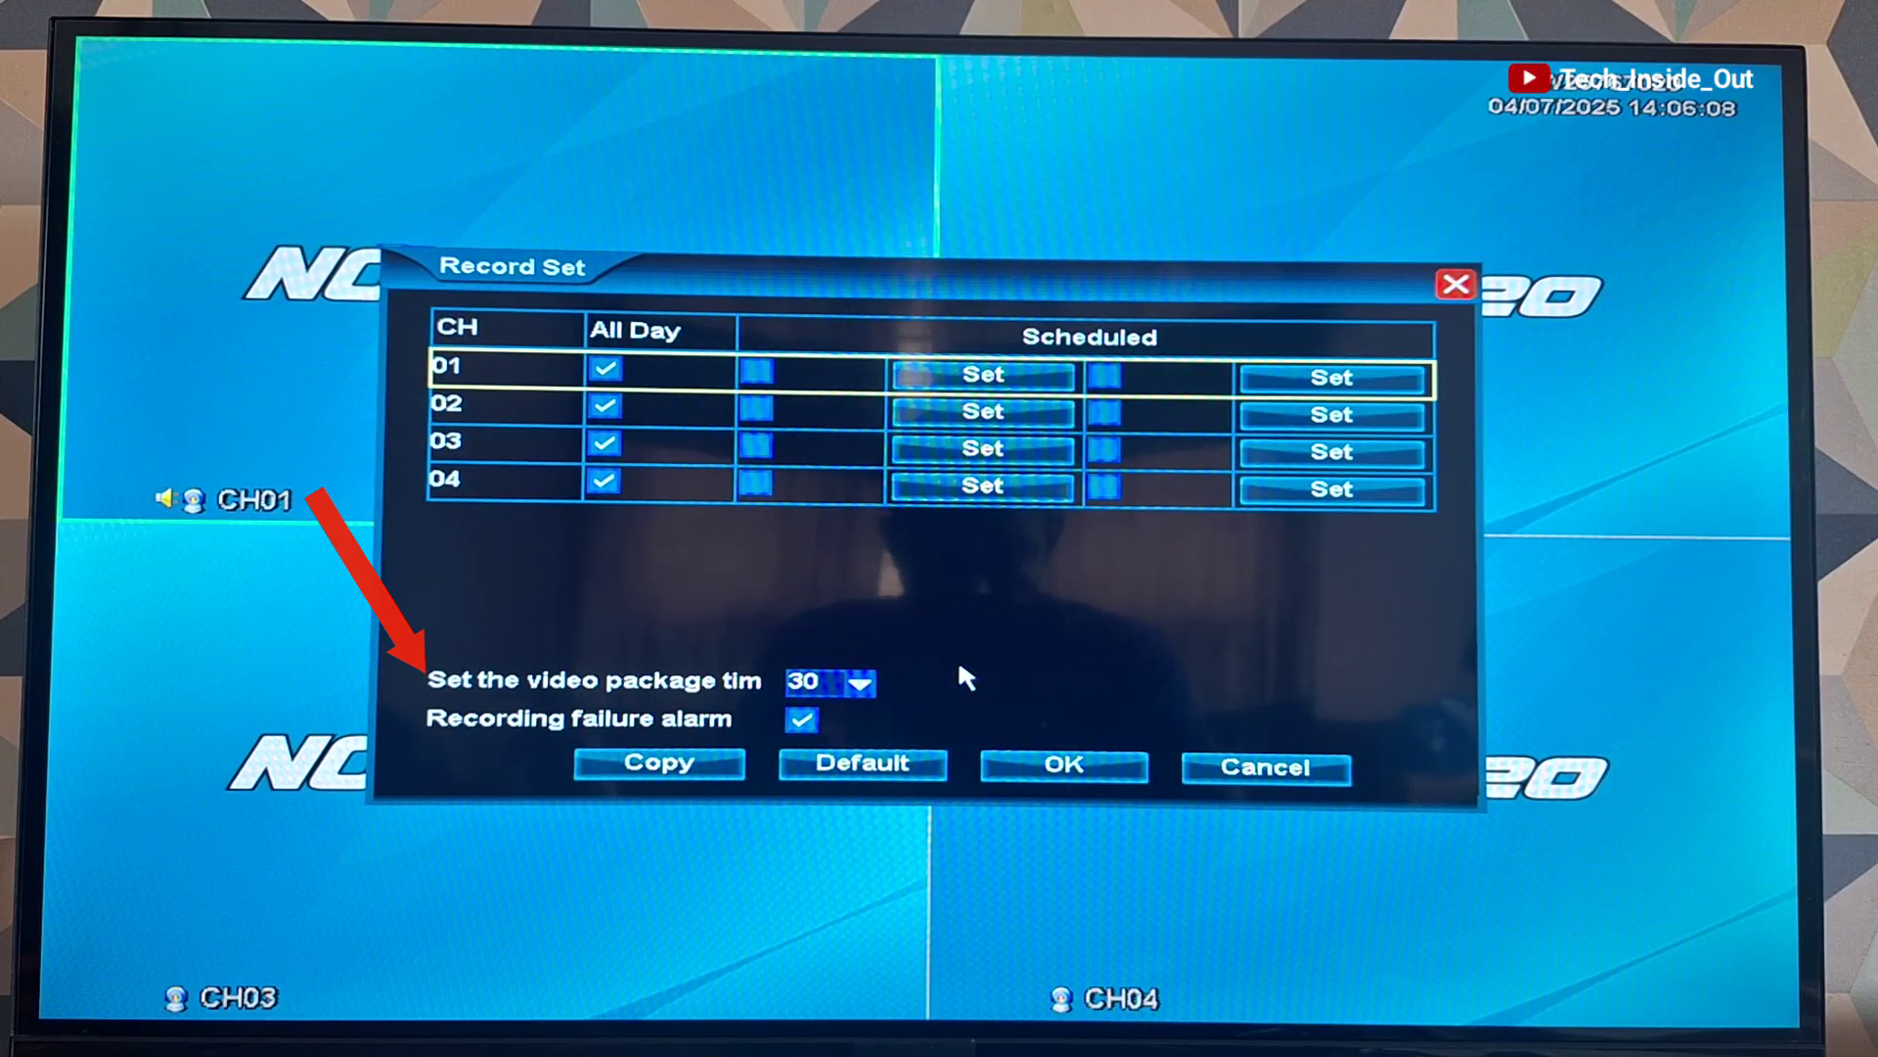
Set the video package time to 10 minutes
{"action": "left_click", "coordinate": [857, 682]}
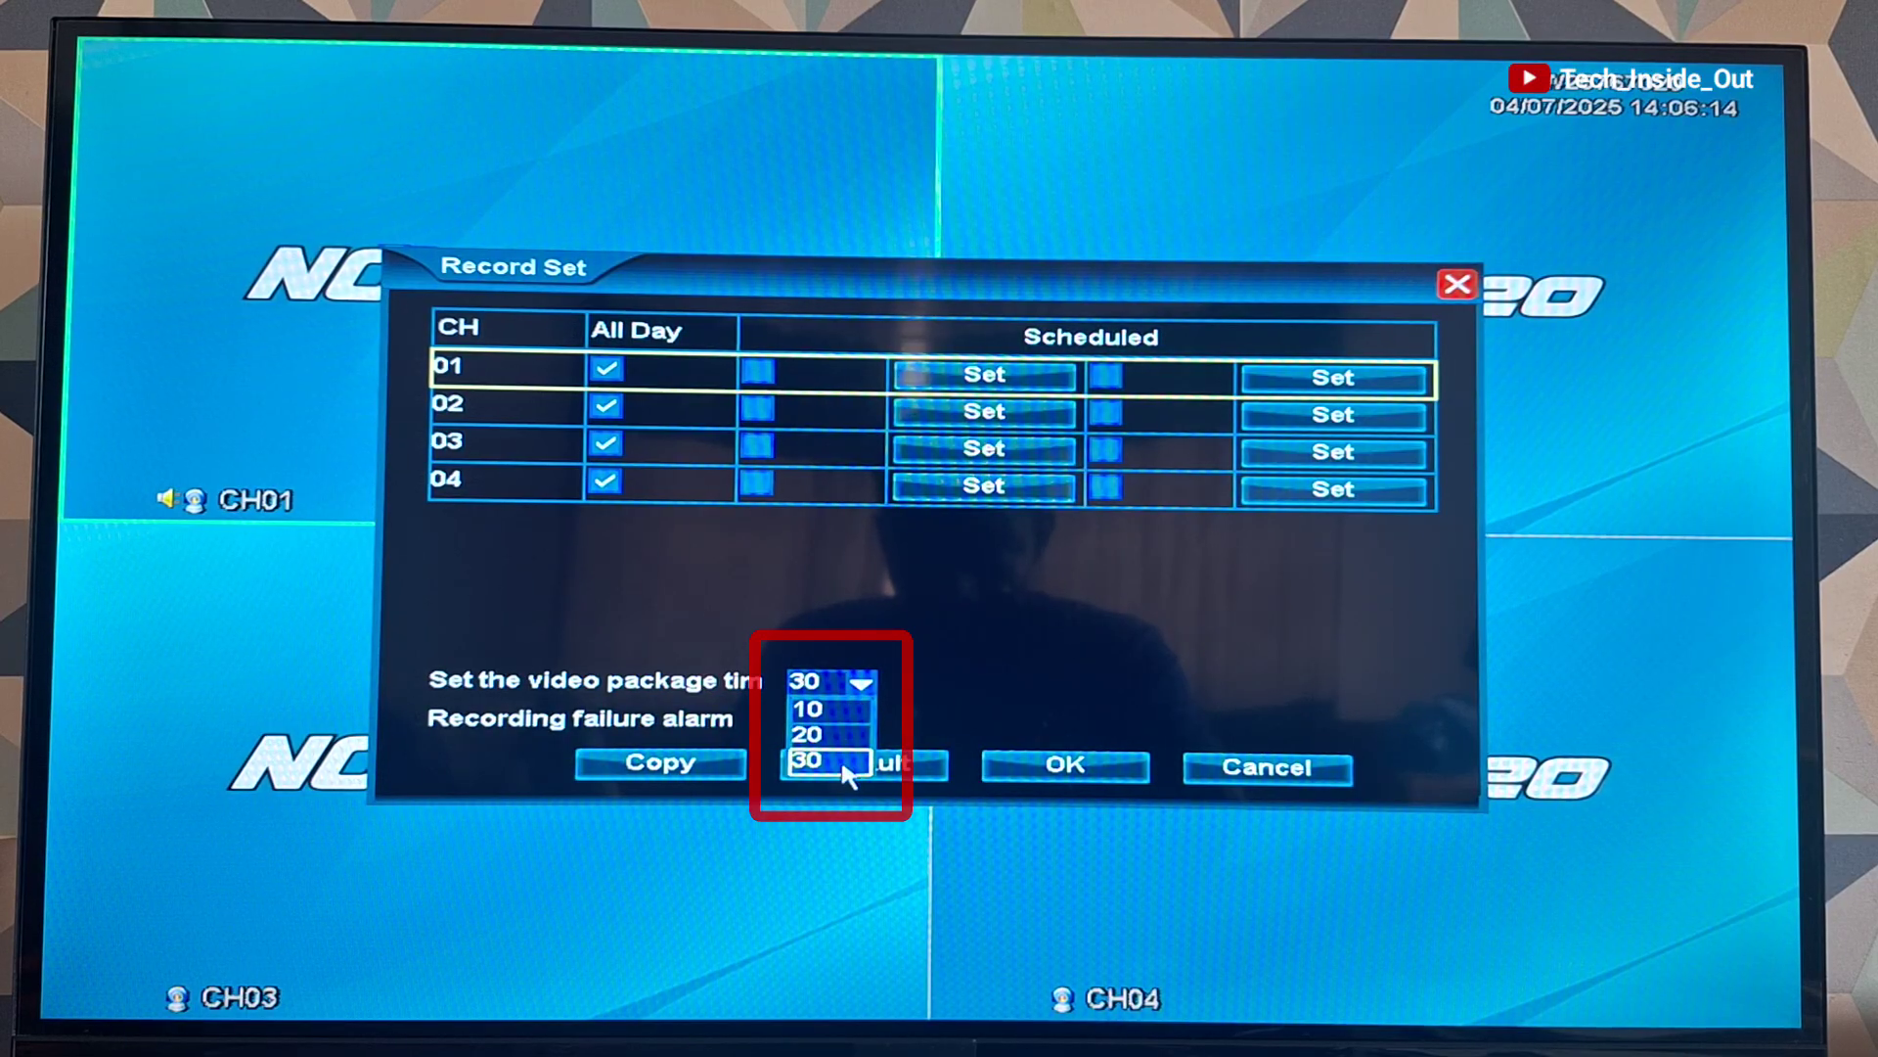
{"action": "left_click", "coordinate": [859, 711]}
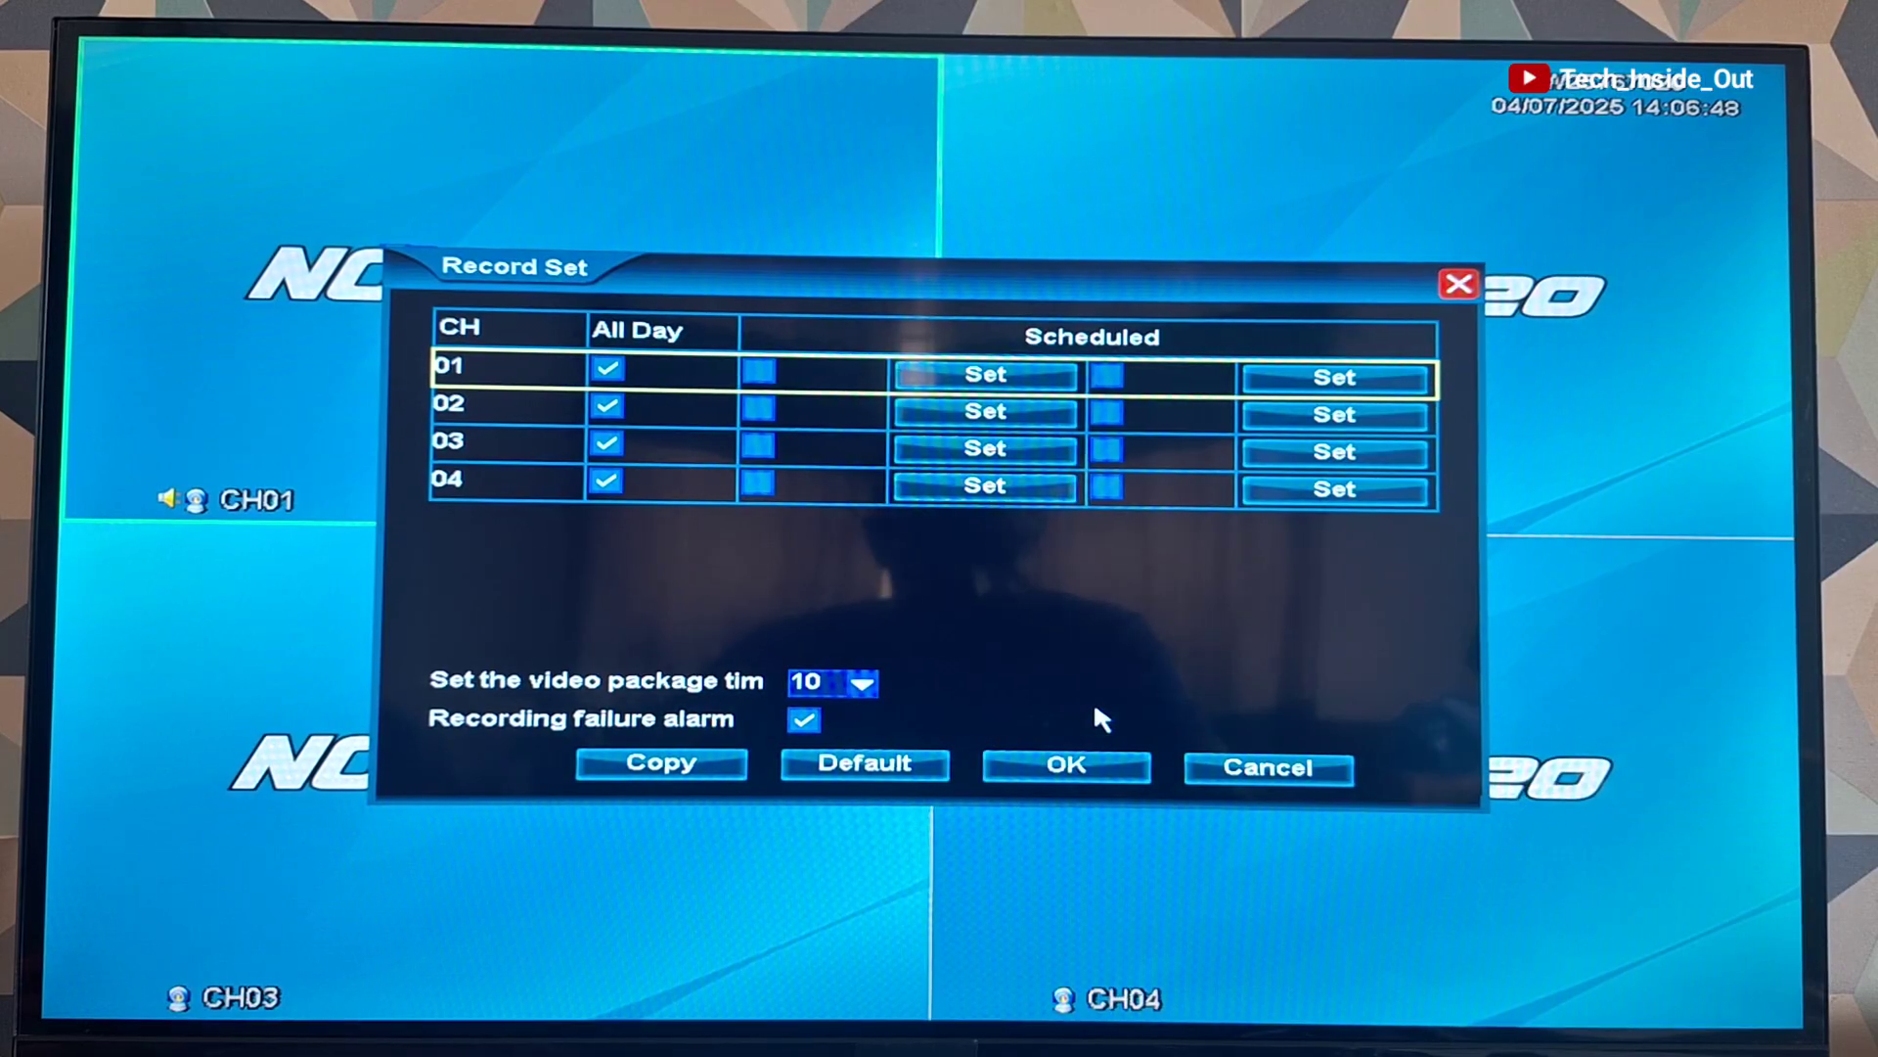
Confirm Record Set with OK, returning to the four-channel live view
{"action": "left_click", "coordinate": [1100, 774]}
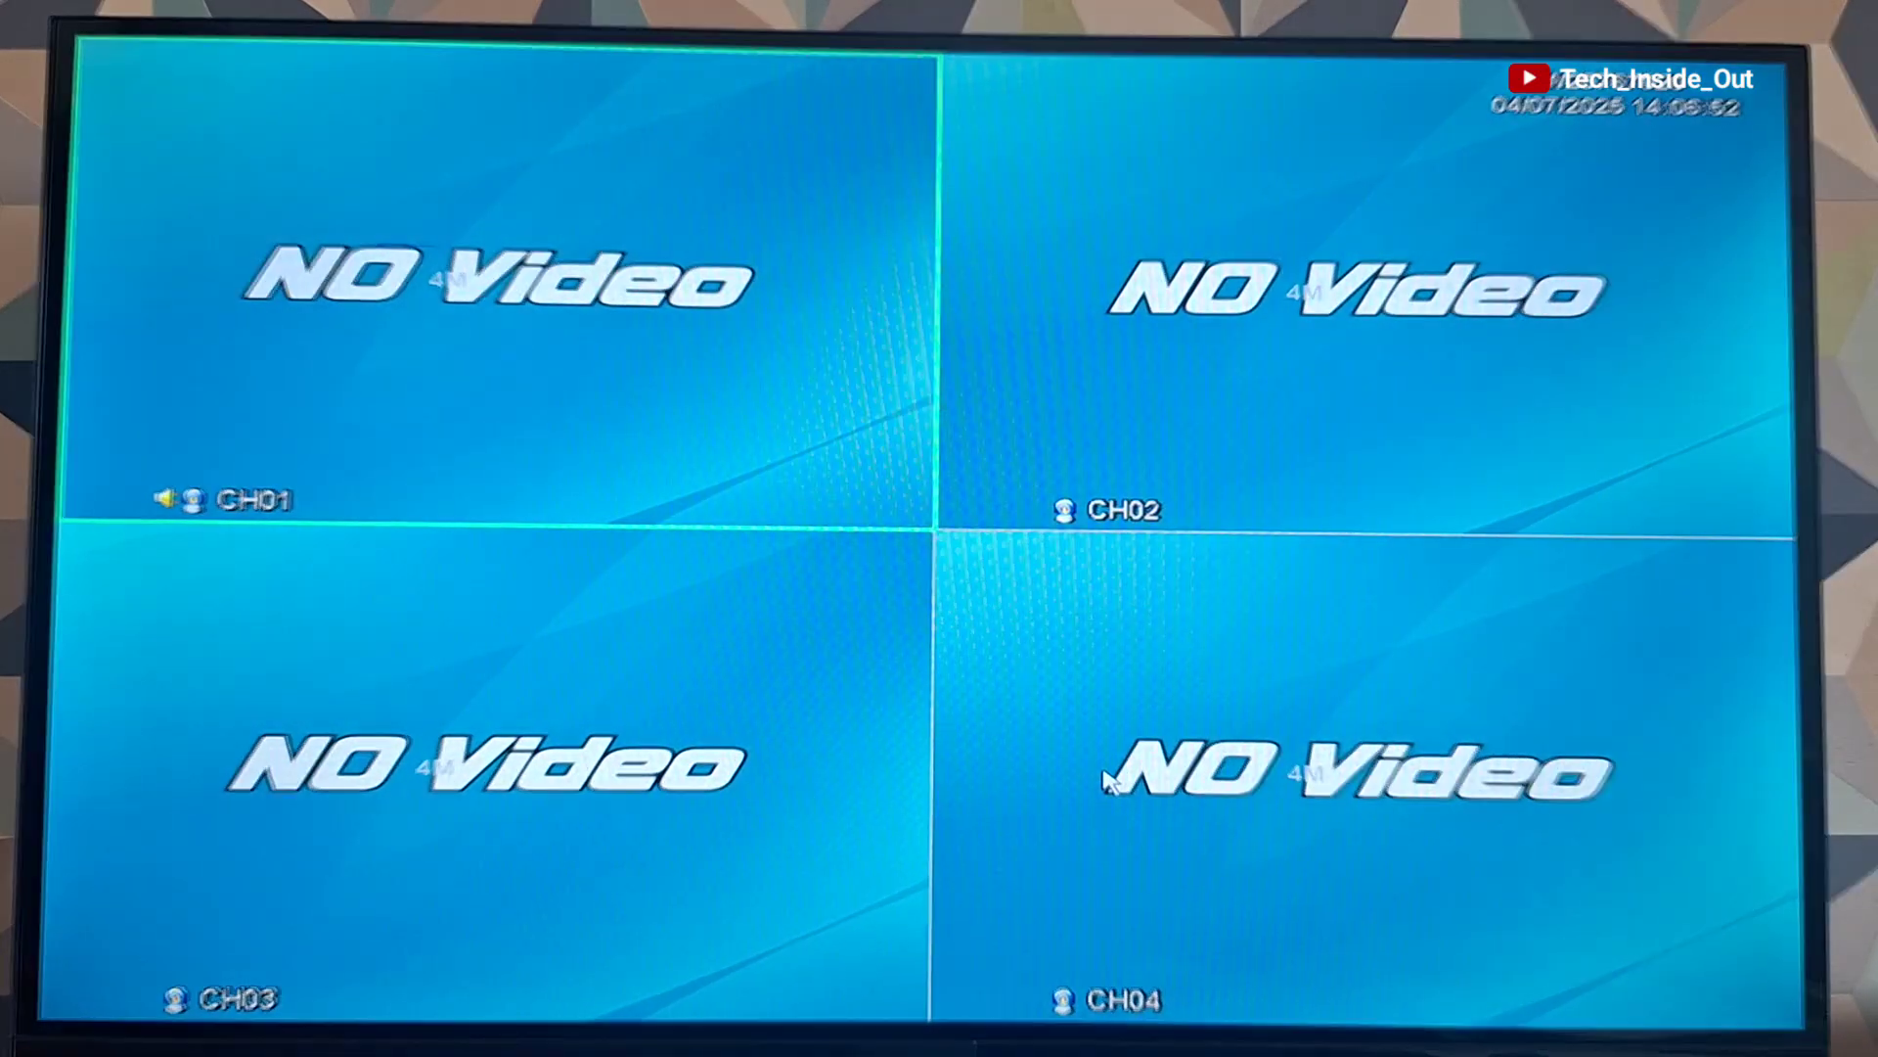